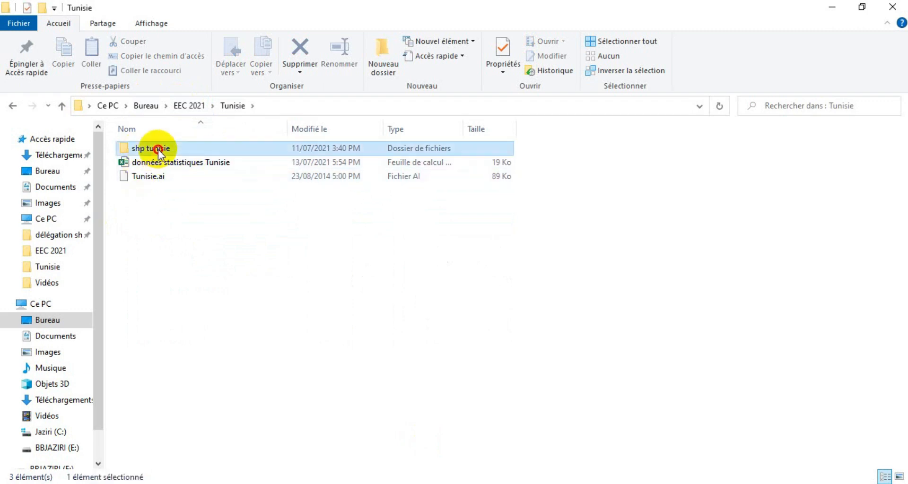
# Check the gouvernorats shapefile components in the shp tunisie folder and open the données statistiques Tunisie workbook
pyautogui.doubleClick(157, 149)
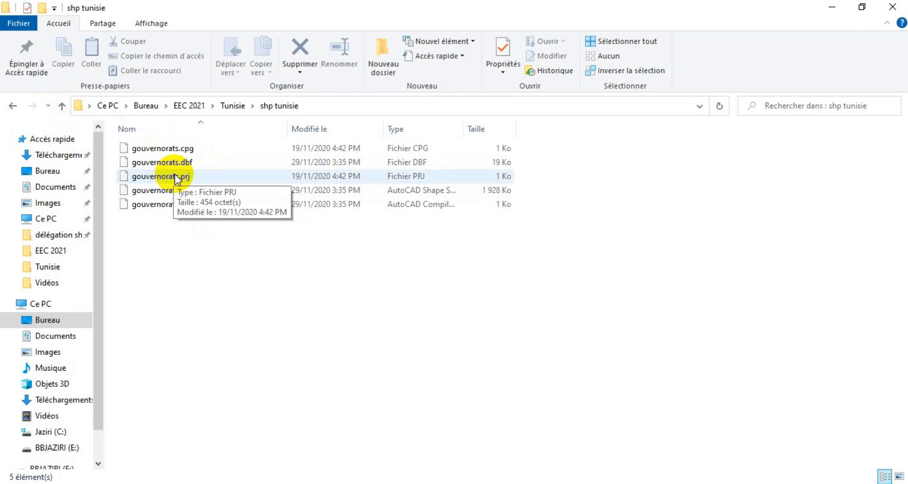
pyautogui.click(59, 106)
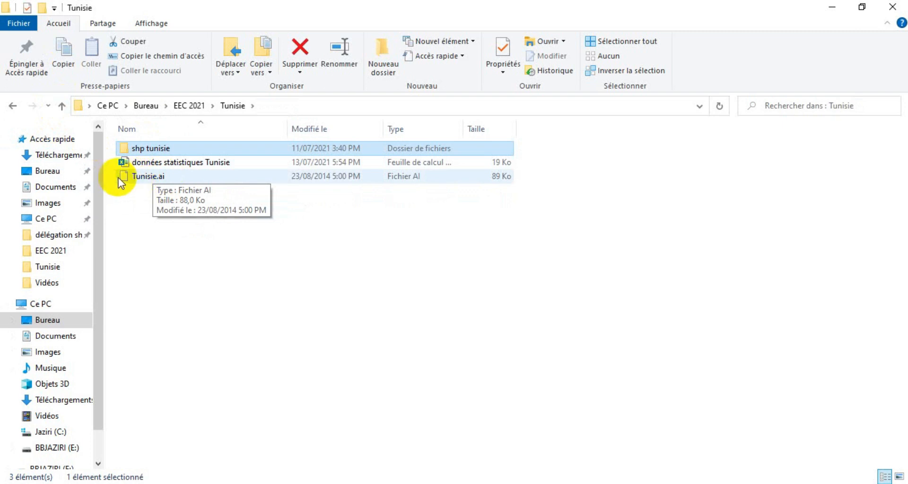
pyautogui.doubleClick(163, 163)
# Examine the Codes and Gouvernorat columns and the headers for unemployment, migration and land use
pyautogui.moveTo(27, 166); pyautogui.dragTo(37, 382)
pyautogui.moveTo(85, 167); pyautogui.dragTo(67, 175)
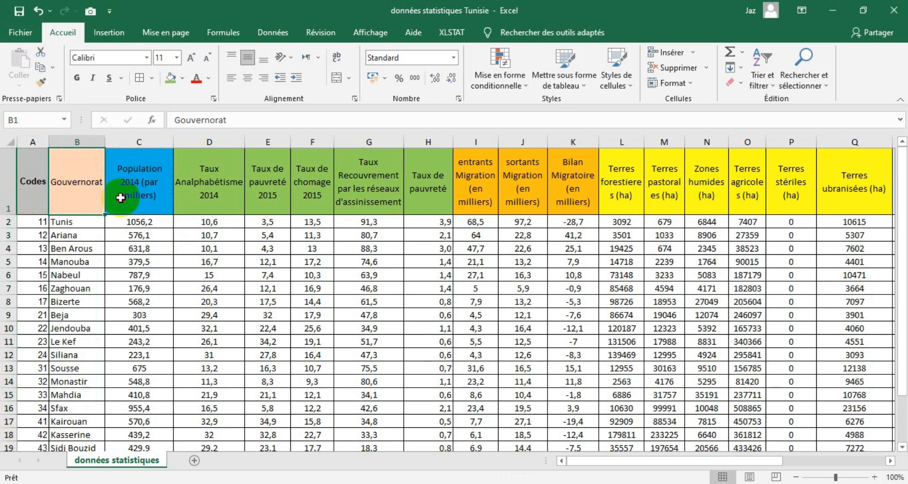
pyautogui.click(313, 192)
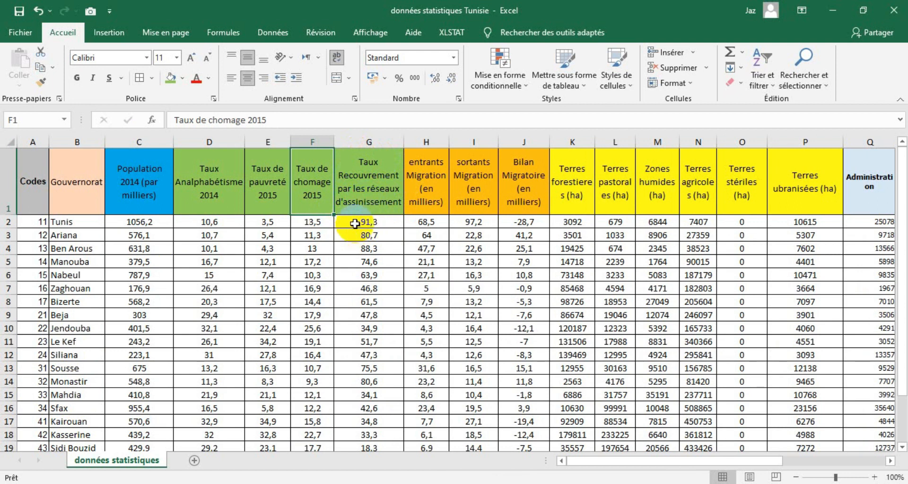
pyautogui.moveTo(426, 185); pyautogui.dragTo(501, 182)
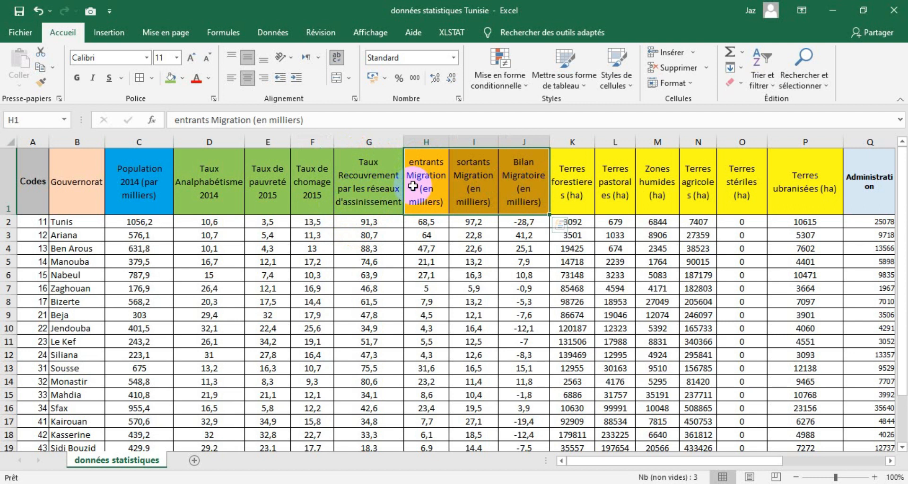
pyautogui.click(425, 175)
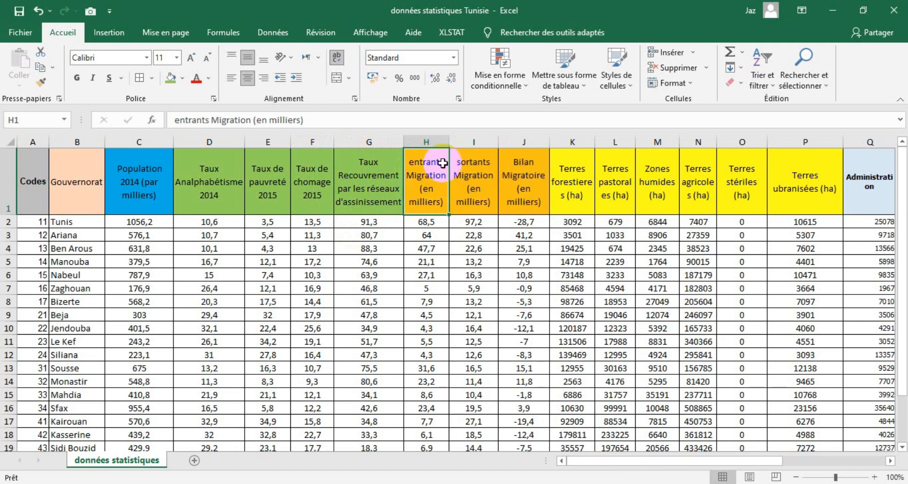
pyautogui.click(473, 178)
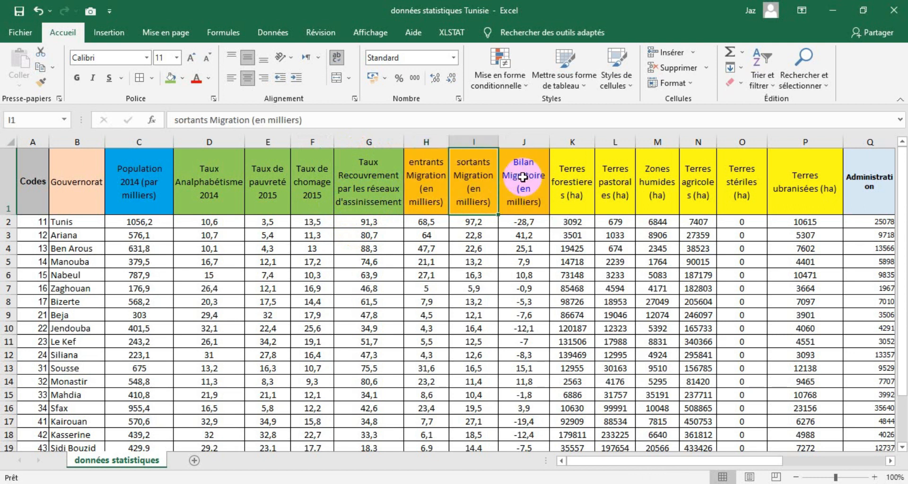
pyautogui.moveTo(572, 194)
pyautogui.mouseDown()
pyautogui.moveTo(804, 192)
pyautogui.moveTo(584, 192)
pyautogui.mouseUp()
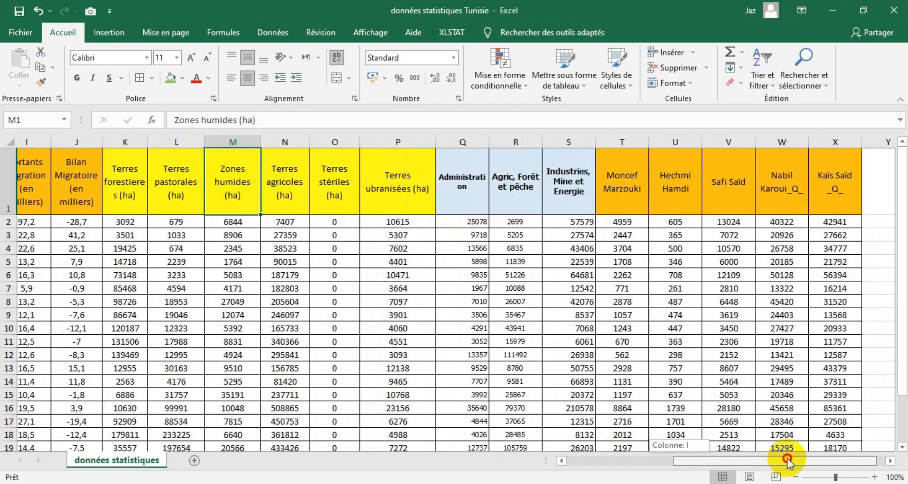
# Widen the Administration column to fit its header and review the employment sector and election candidate columns
pyautogui.moveTo(787, 461); pyautogui.dragTo(794, 460)
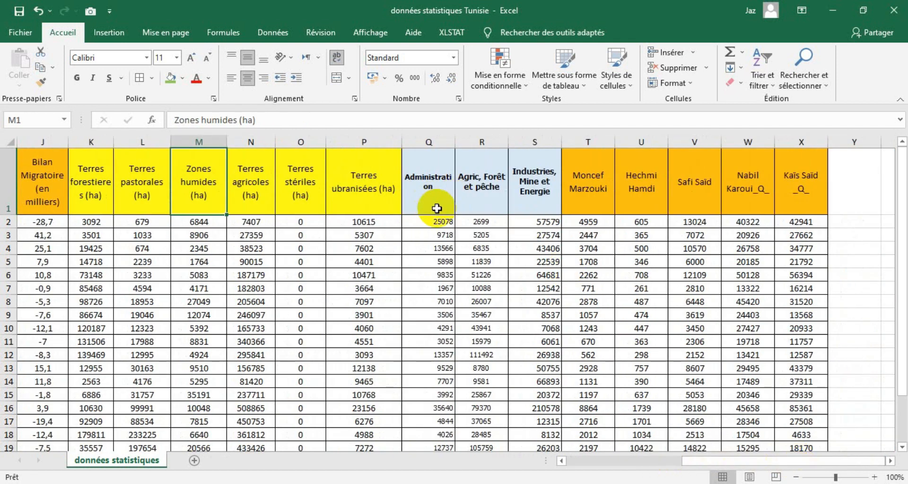
pyautogui.moveTo(455, 141); pyautogui.dragTo(464, 141)
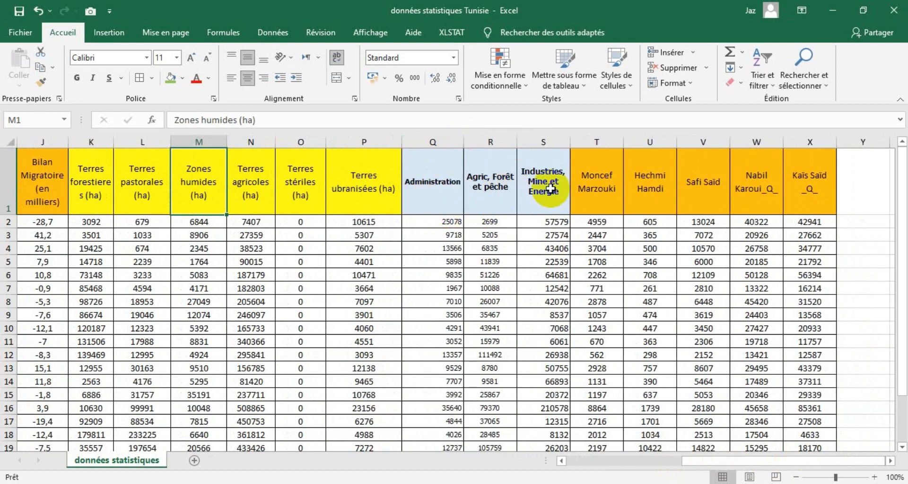
pyautogui.click(422, 198)
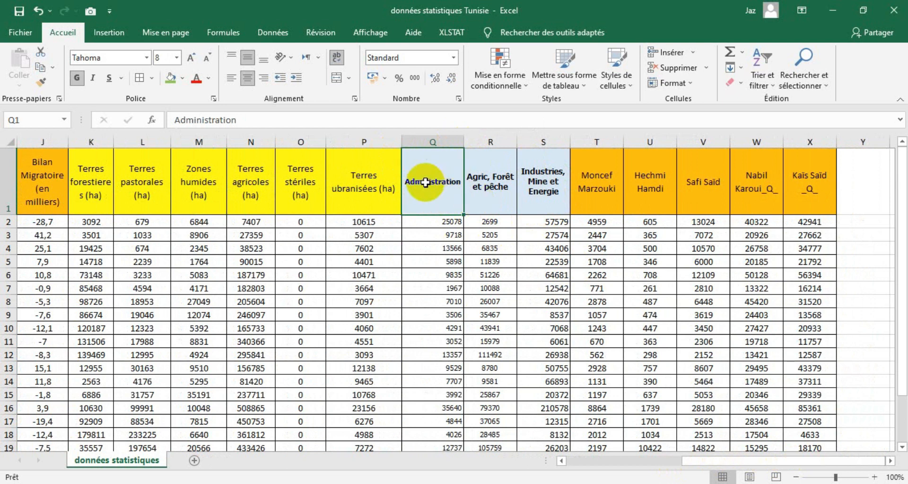
pyautogui.click(498, 210)
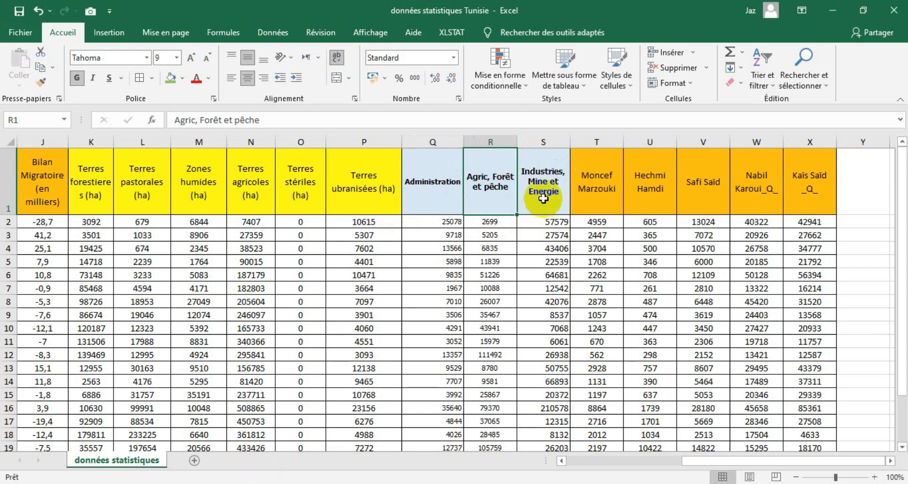
pyautogui.moveTo(593, 196); pyautogui.dragTo(809, 204)
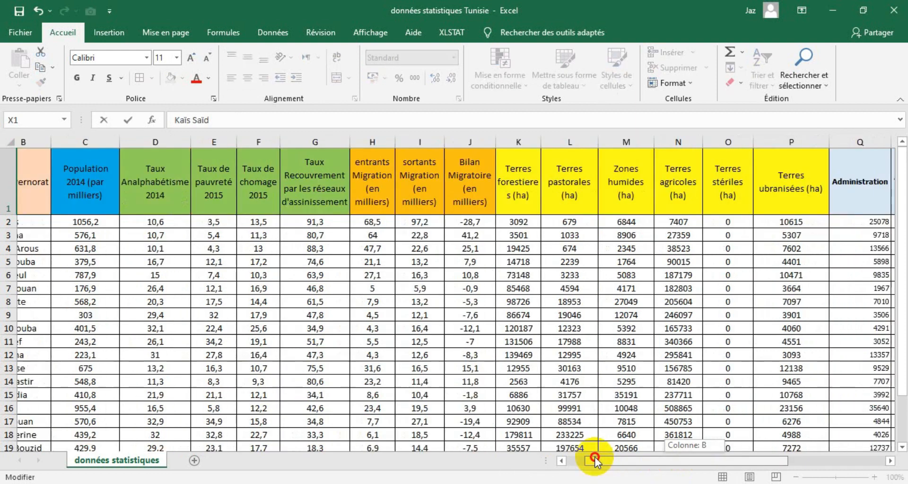
# Inspect the illiteracy rates, migration figures and Bilan Migratoire formulas for Tunis and Ariana, and close the workbook
pyautogui.moveTo(596, 462); pyautogui.dragTo(569, 460)
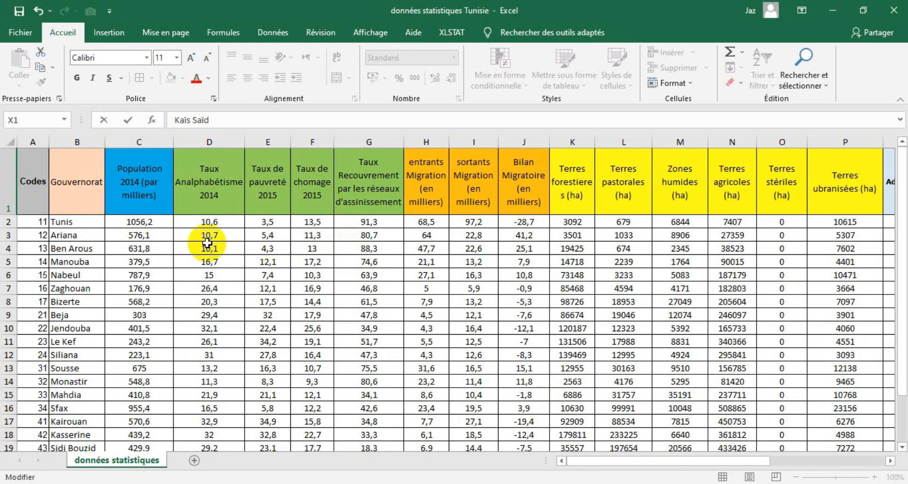
pyautogui.moveTo(225, 226); pyautogui.dragTo(225, 328)
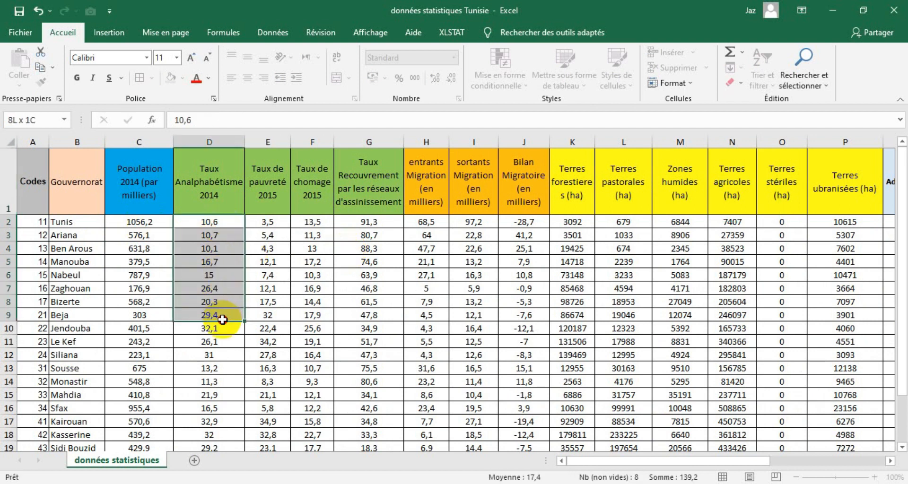
pyautogui.click(443, 224)
pyautogui.moveTo(442, 224); pyautogui.dragTo(472, 222)
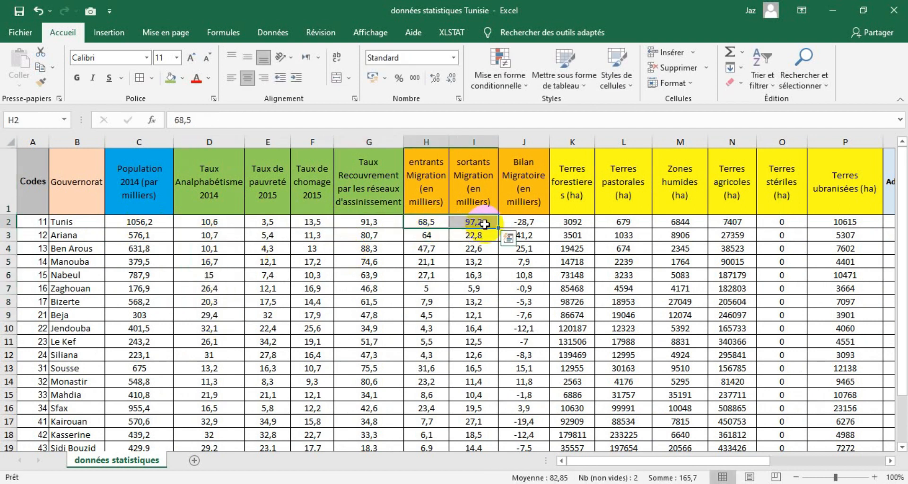
pyautogui.click(537, 220)
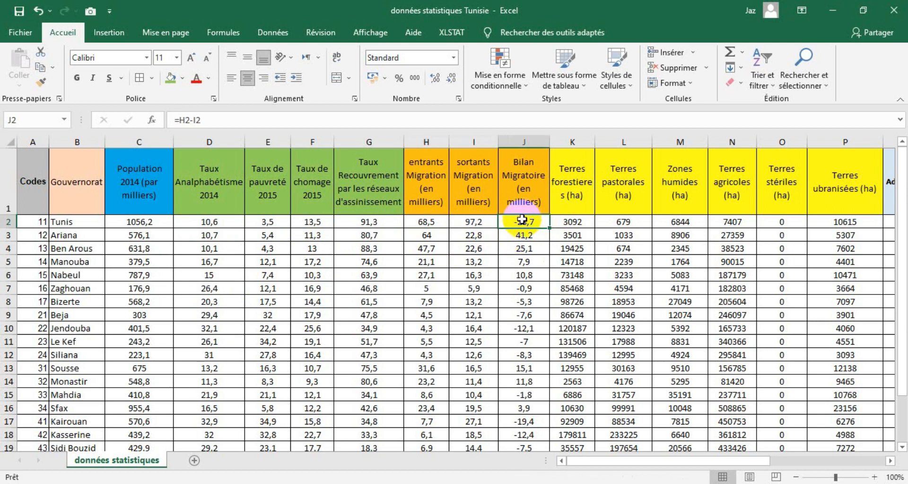
pyautogui.moveTo(538, 220)
pyautogui.mouseDown()
pyautogui.moveTo(538, 284)
pyautogui.moveTo(540, 222)
pyautogui.mouseUp()
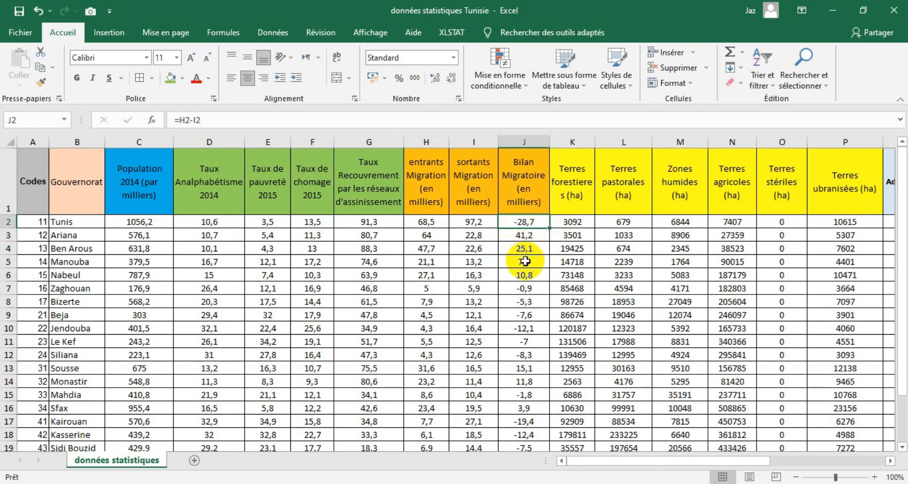
pyautogui.click(528, 235)
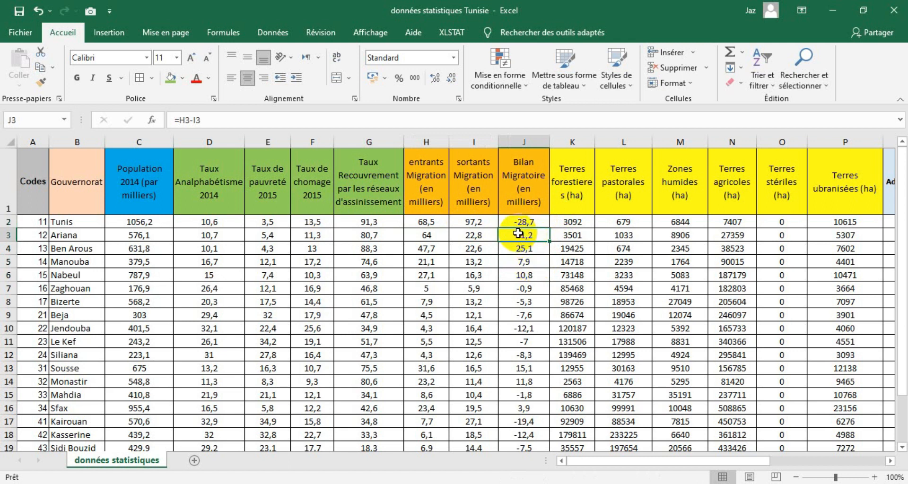
pyautogui.click(894, 11)
pyautogui.click(894, 10)
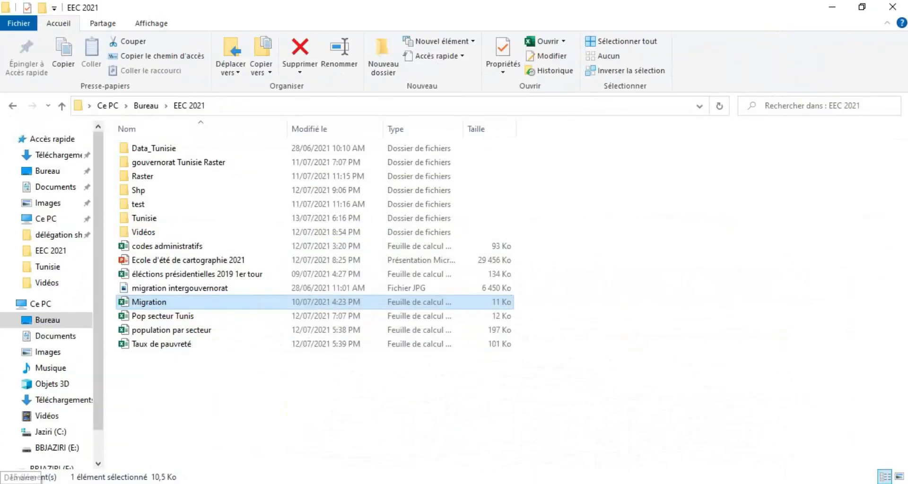
# Launch Philcarto and accept its licence terms
pyautogui.click(11, 483)
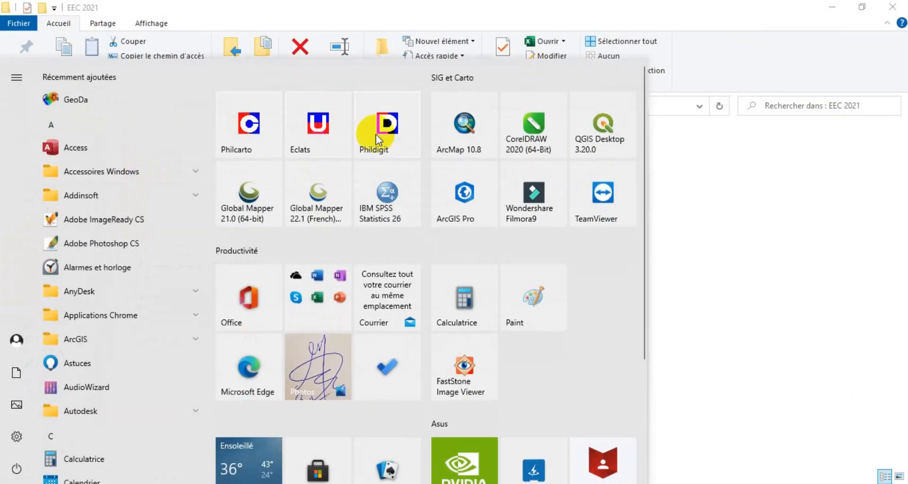
pyautogui.click(249, 149)
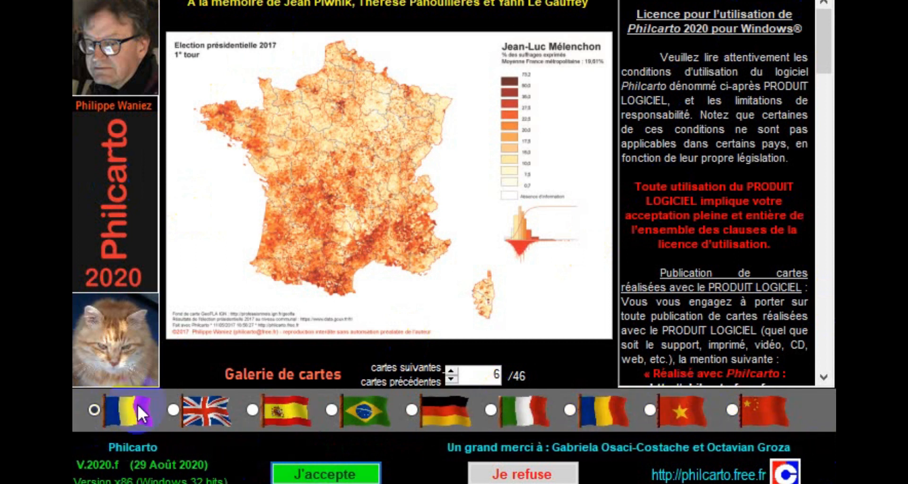
pyautogui.click(333, 475)
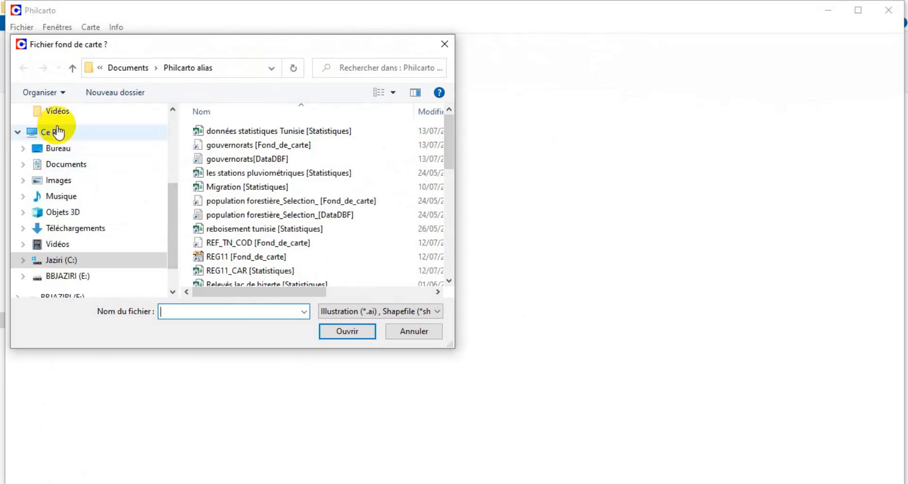
# Load the Gouvernorats_TN shapefile from the gouvernorat shp folder inside EEC 2021\Shp as the base map
pyautogui.click(59, 112)
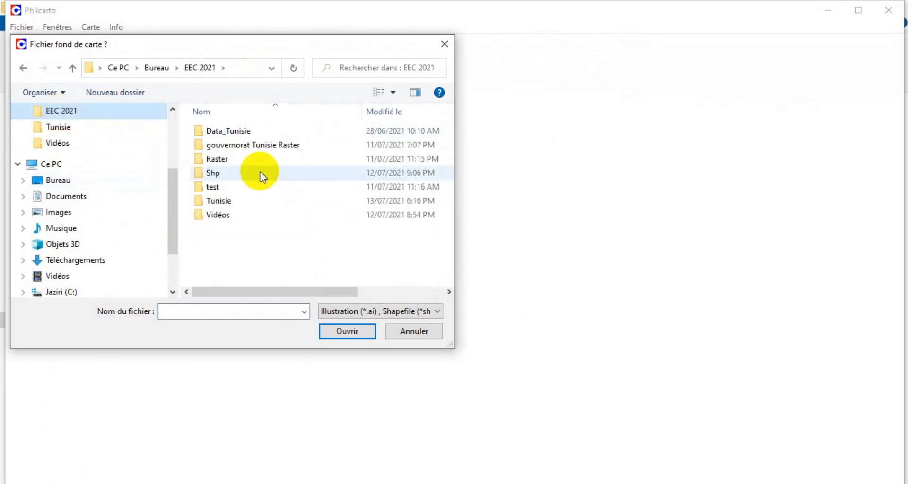
pyautogui.click(216, 175)
pyautogui.doubleClick(216, 174)
pyautogui.doubleClick(223, 161)
pyautogui.click(231, 132)
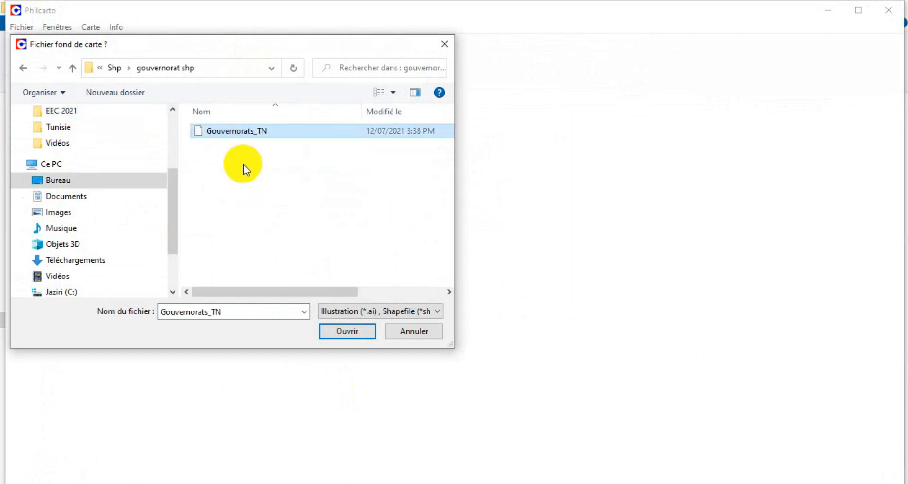
pyautogui.click(347, 331)
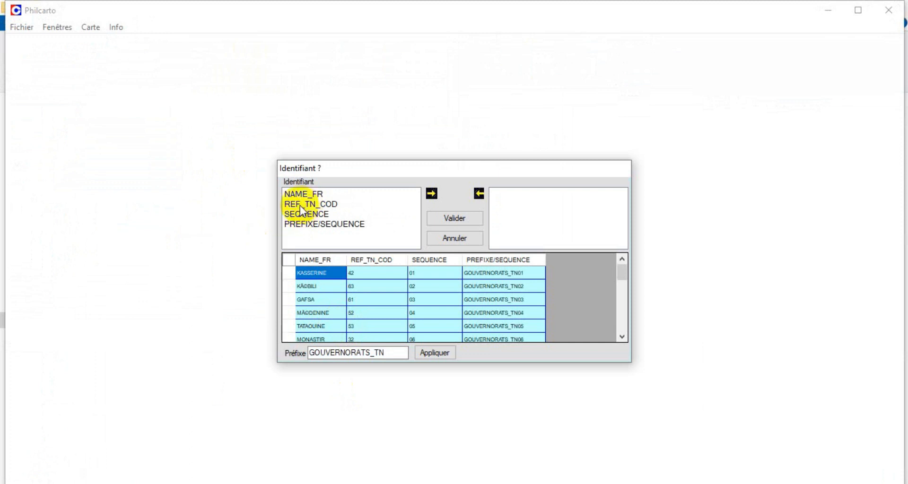
# Set REF_TN_COD as the base map's identifier field and validate it
pyautogui.click(310, 205)
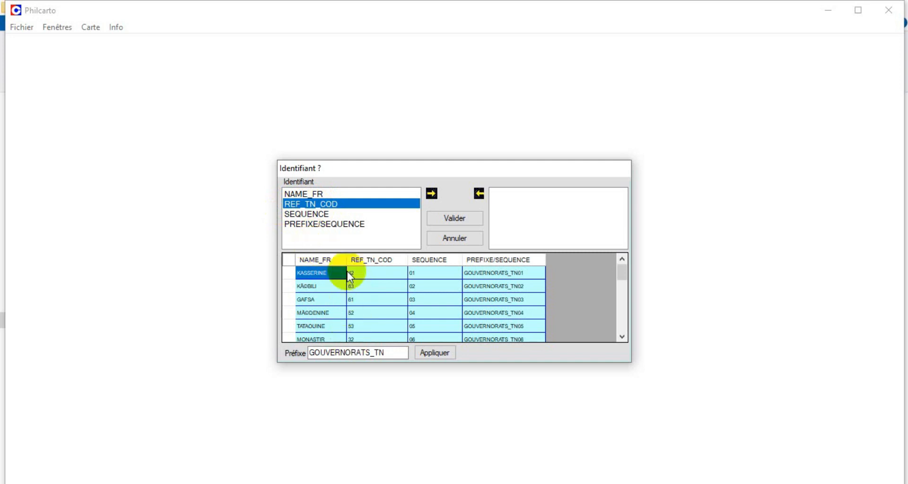
pyautogui.click(431, 194)
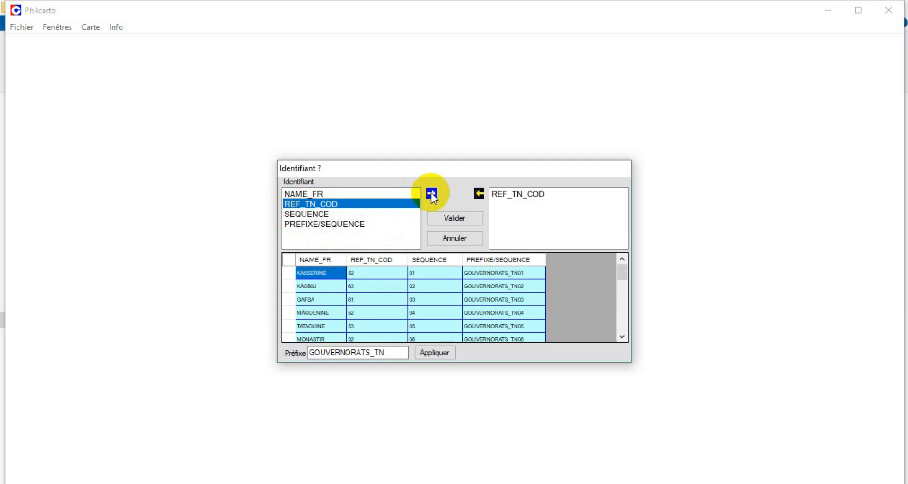
pyautogui.click(462, 220)
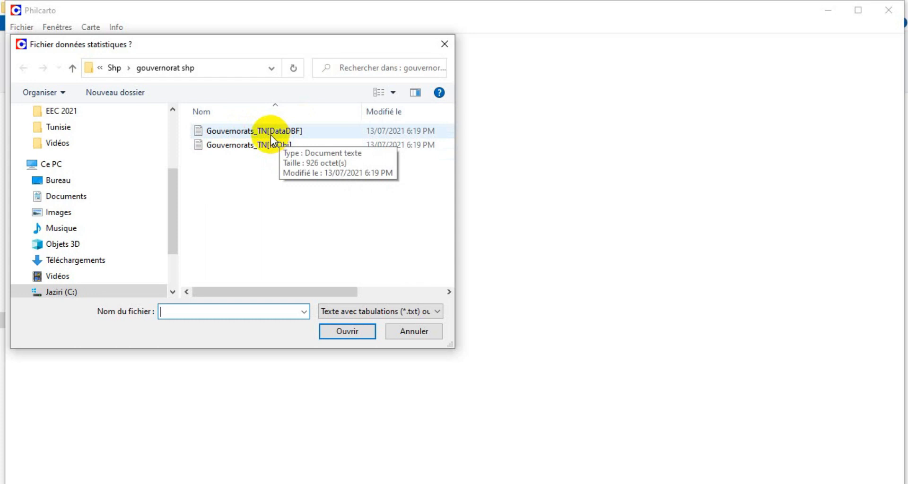
# Load the données statistiques Tunisie workbook from the EEC 2021\Tunisie folder as the statistical data file
pyautogui.click(111, 68)
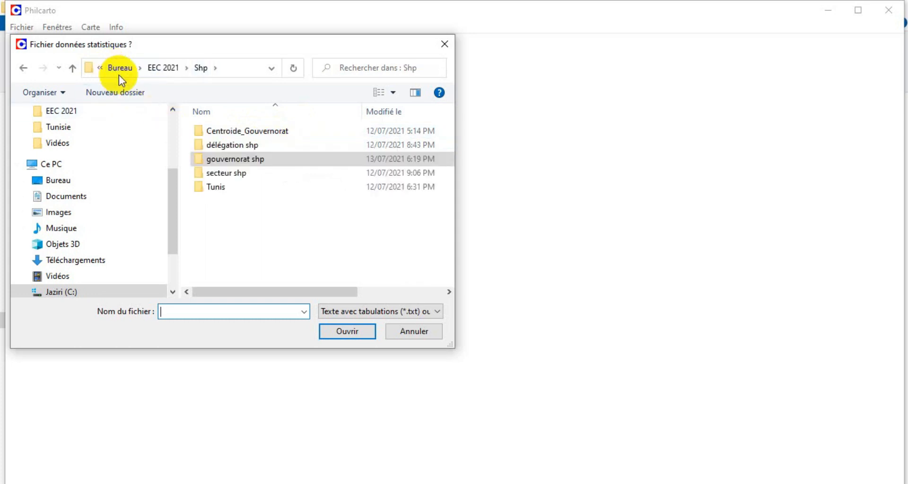
pyautogui.click(160, 69)
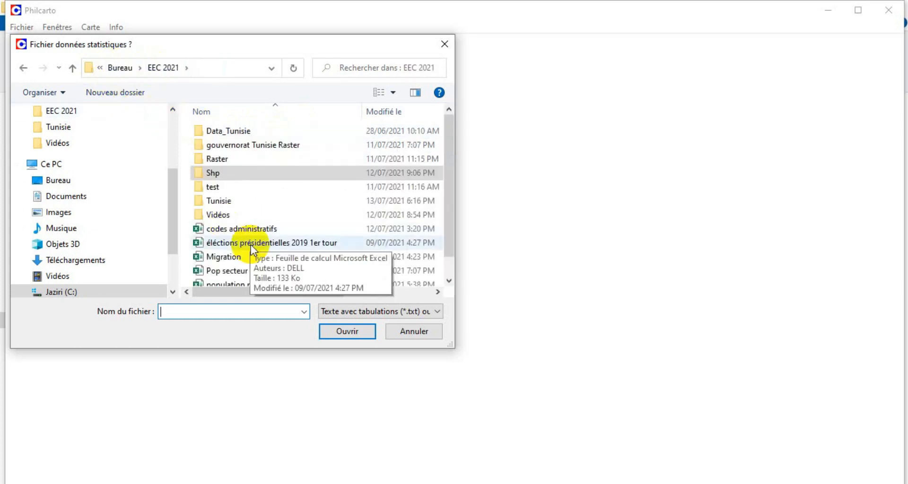
pyautogui.scroll(-1, 246, 236)
pyautogui.doubleClick(221, 180)
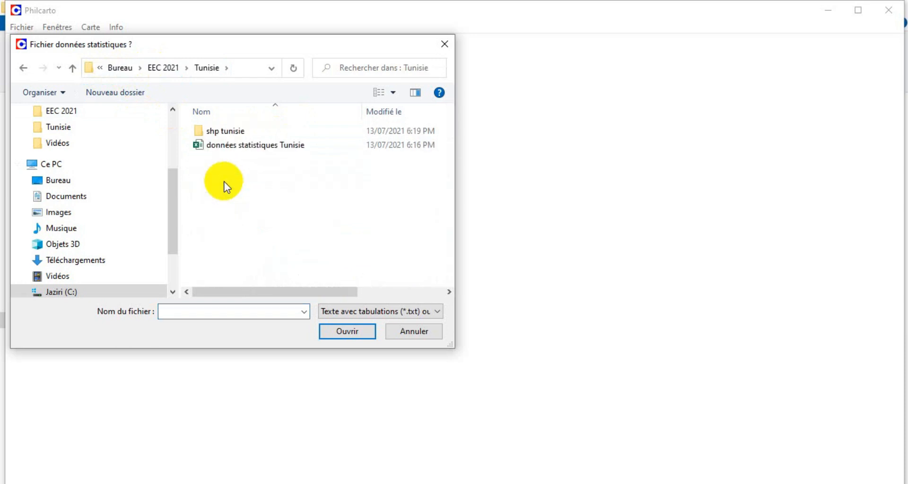
pyautogui.click(229, 147)
pyautogui.click(357, 332)
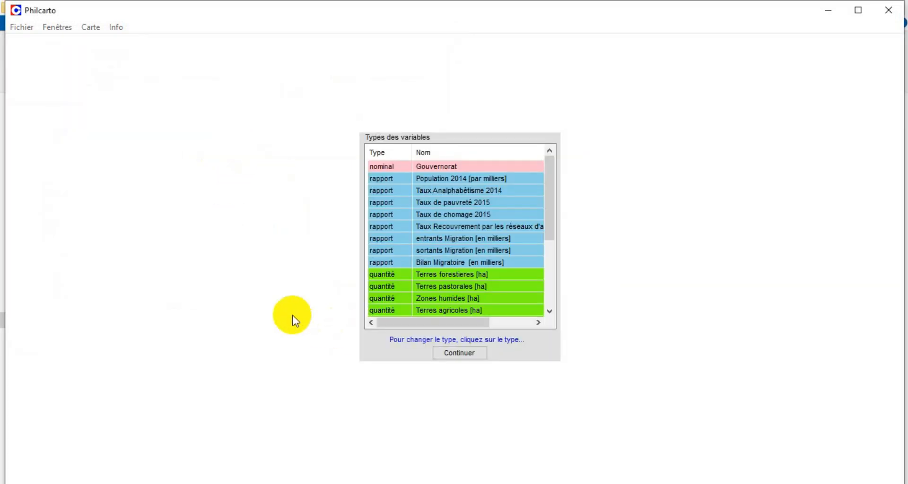
# Accept the proposed variable types and close Philcarto
pyautogui.moveTo(543, 199)
pyautogui.mouseDown()
pyautogui.moveTo(551, 279)
pyautogui.moveTo(538, 168)
pyautogui.moveTo(549, 285)
pyautogui.moveTo(543, 197)
pyautogui.mouseUp()
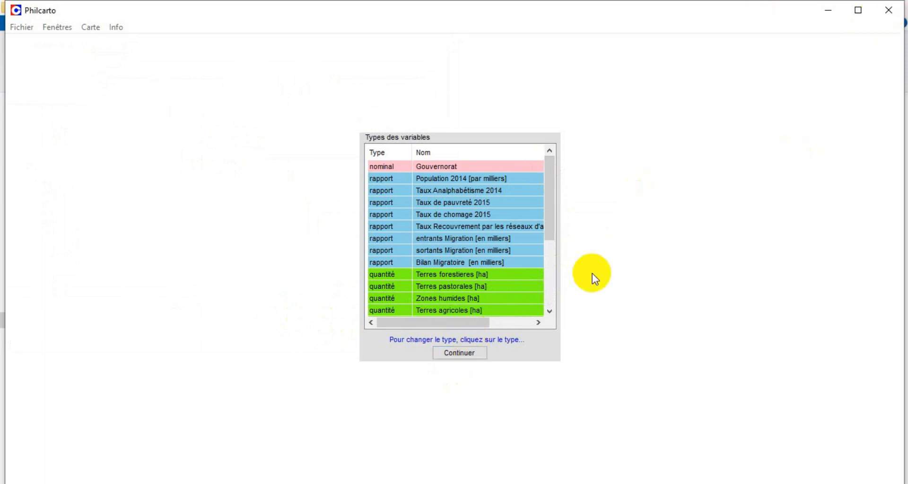
pyautogui.click(473, 353)
pyautogui.click(888, 9)
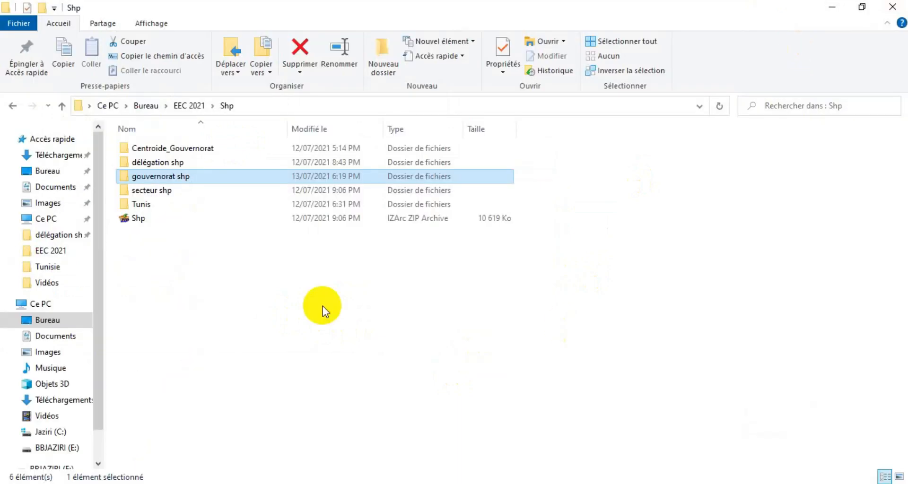
# Inspect the gouvernorat shp folder, select the gouvernorat shp_Philcarto.AI file, and launch QGIS Desktop 3.20.0
pyautogui.doubleClick(138, 179)
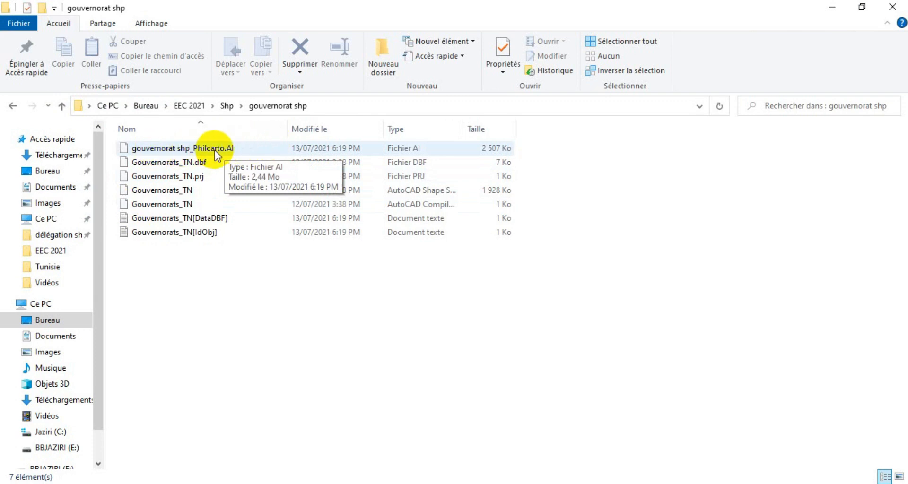
pyautogui.click(218, 149)
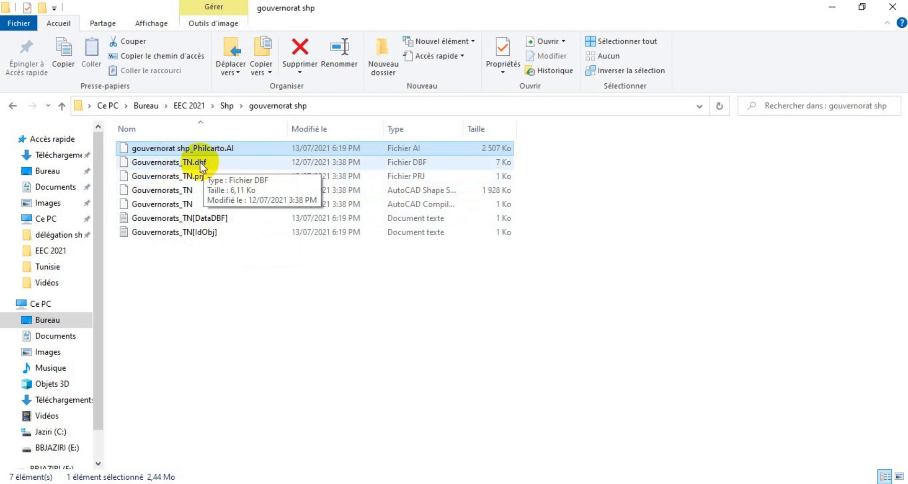
pyautogui.press('super')
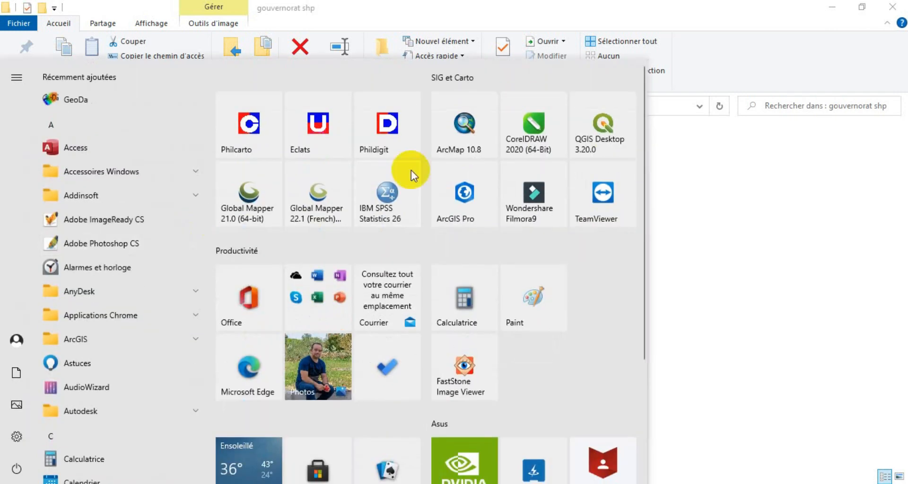
pyautogui.click(613, 134)
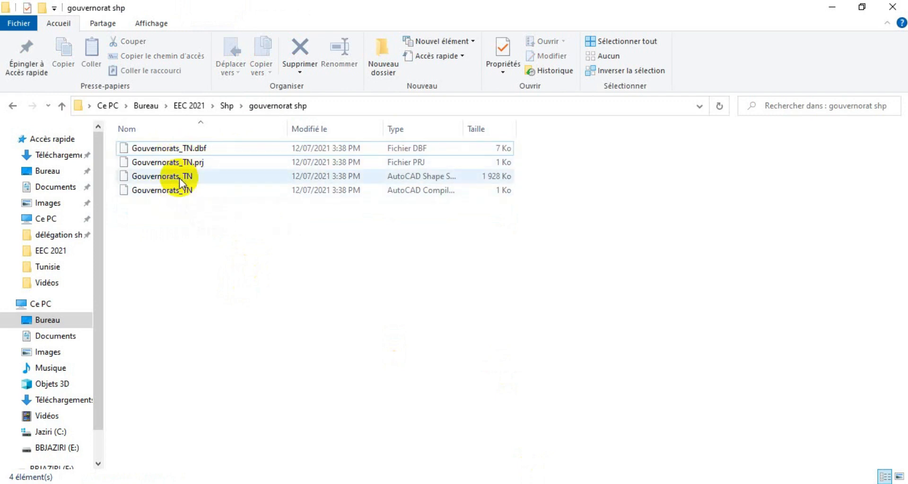
# Open the données statistiques Tunisie workbook from the EEC 2021\Tunisie folder and examine its Codes column
pyautogui.click(61, 106)
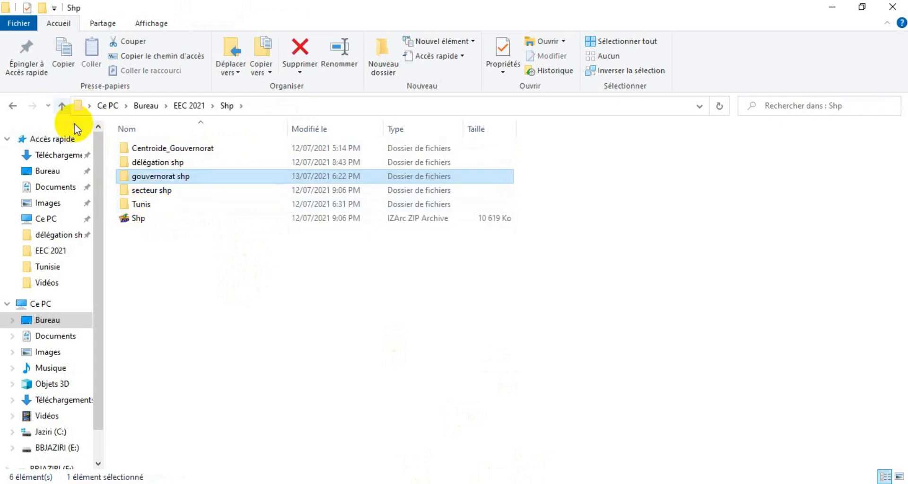
pyautogui.click(61, 106)
pyautogui.click(152, 231)
pyautogui.doubleClick(149, 219)
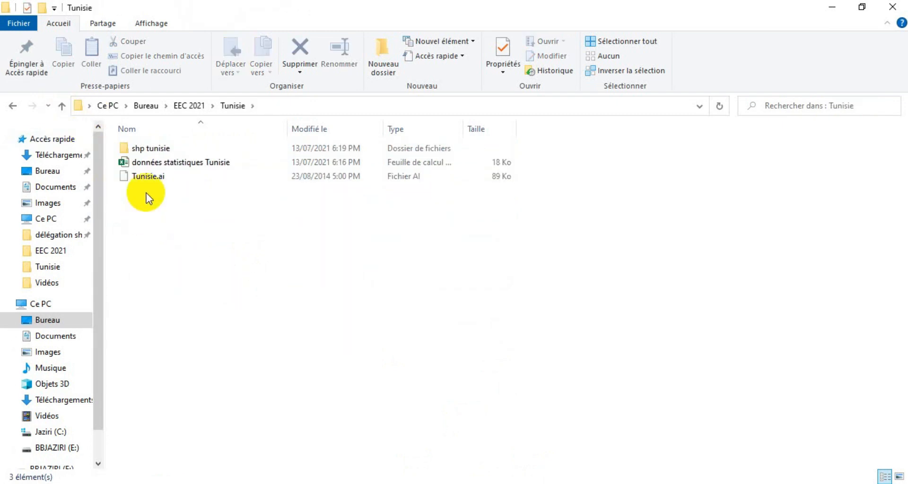
pyautogui.click(163, 164)
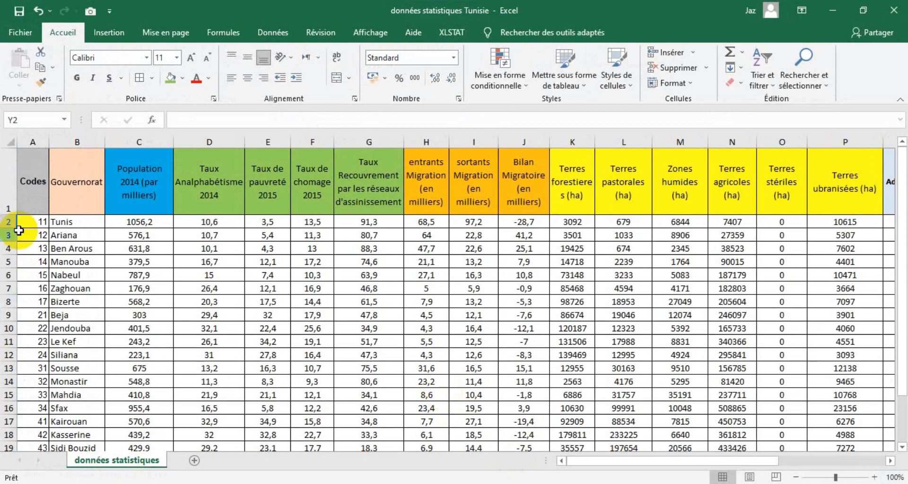
pyautogui.click(33, 178)
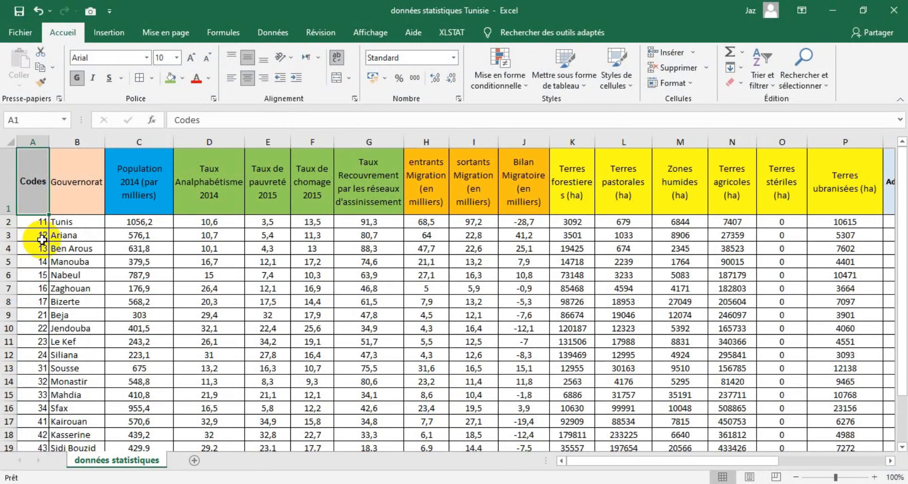
# Switch to QGIS and start a new empty project in EPSG:22391 - Carthage / Nord Tunisie
pyautogui.click(550, 483)
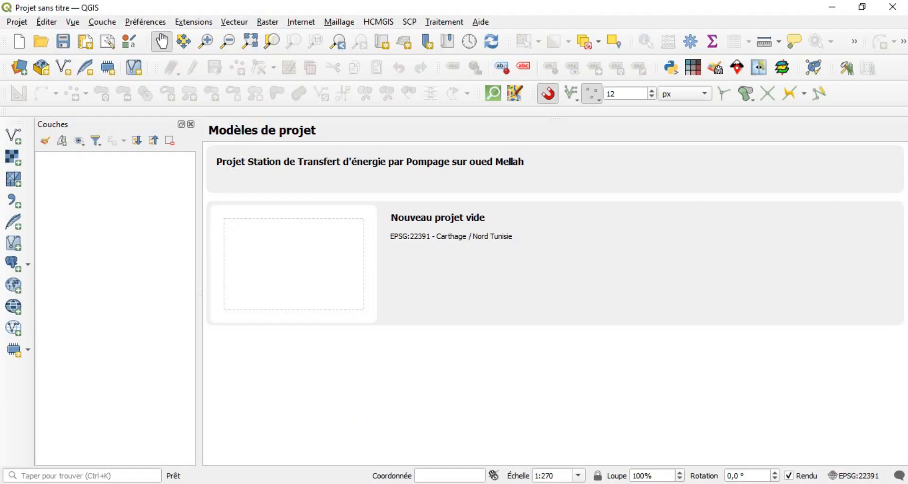
pyautogui.doubleClick(334, 270)
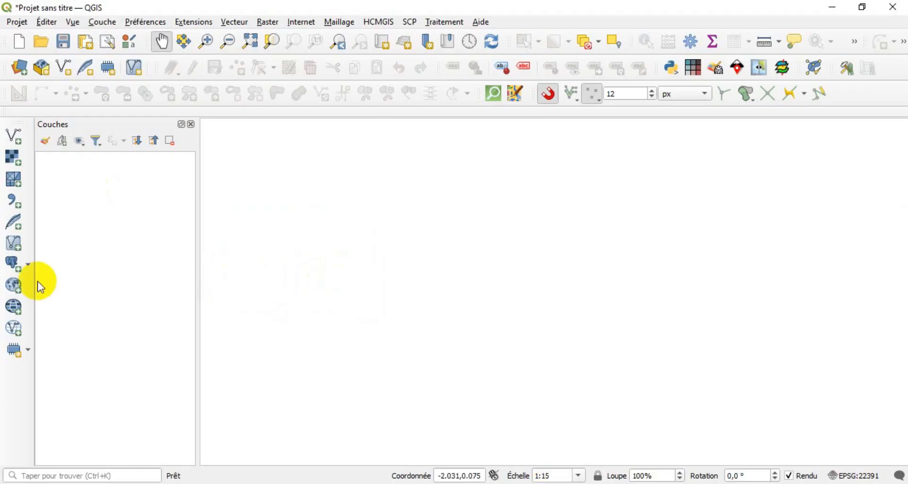
# Load Gouvernorats_TN.shp from EEC 2021\Shp\gouvernorat shp as a vector layer and view its attribute table
pyautogui.click(13, 136)
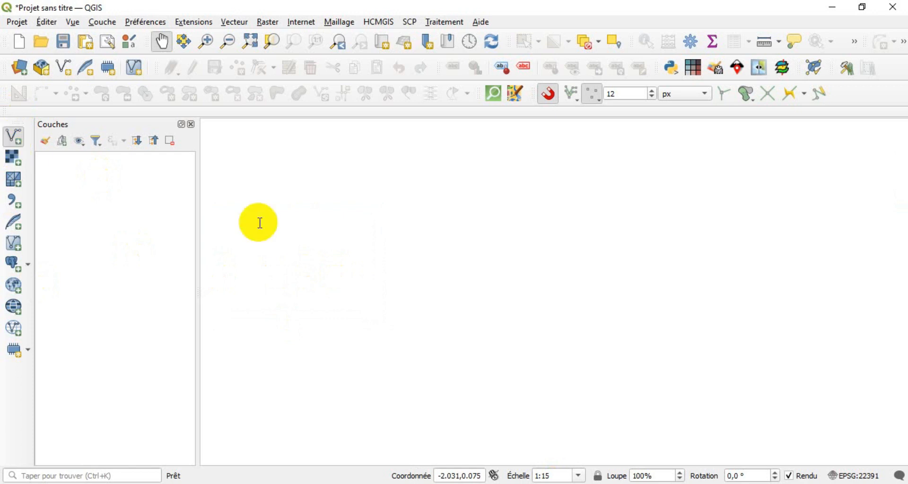
pyautogui.click(725, 132)
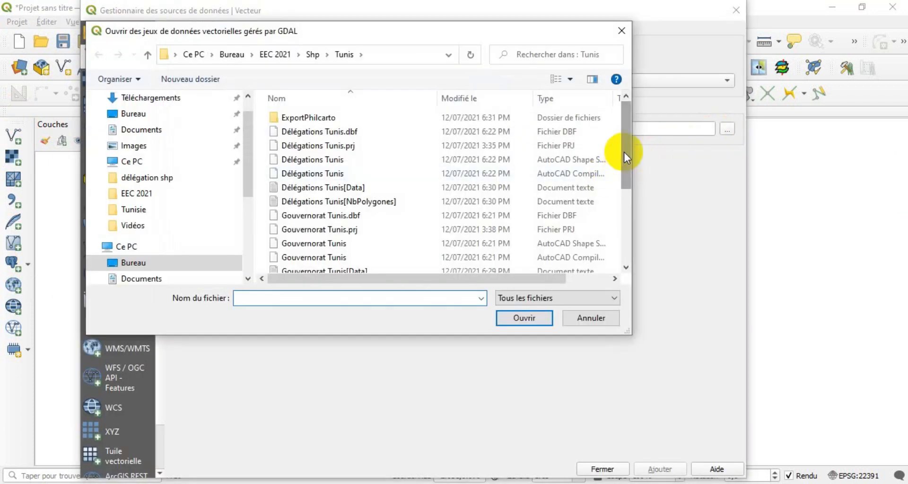
pyautogui.click(139, 194)
pyautogui.click(302, 164)
pyautogui.doubleClick(306, 161)
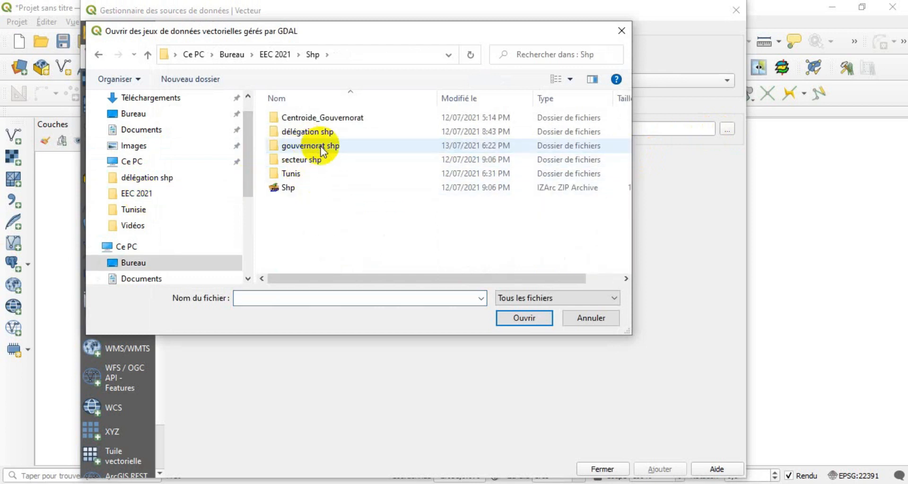
pyautogui.doubleClick(321, 147)
pyautogui.click(311, 149)
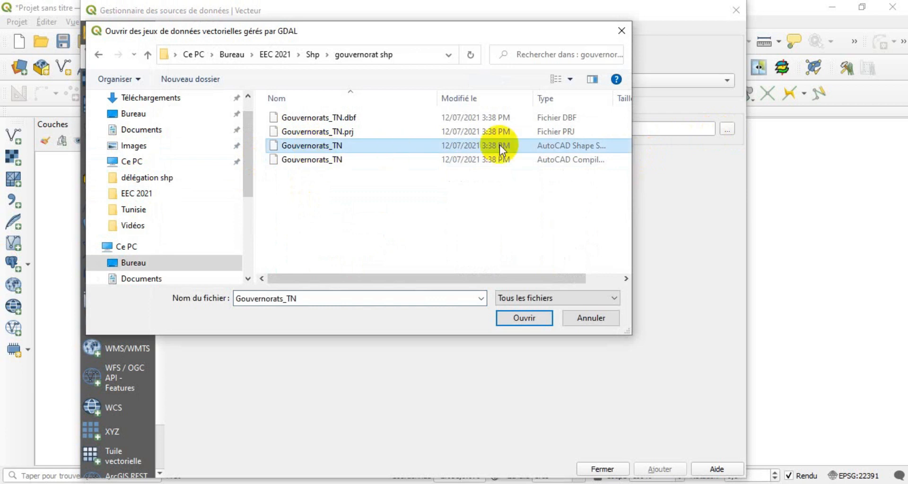
pyautogui.moveTo(615, 102); pyautogui.dragTo(626, 102)
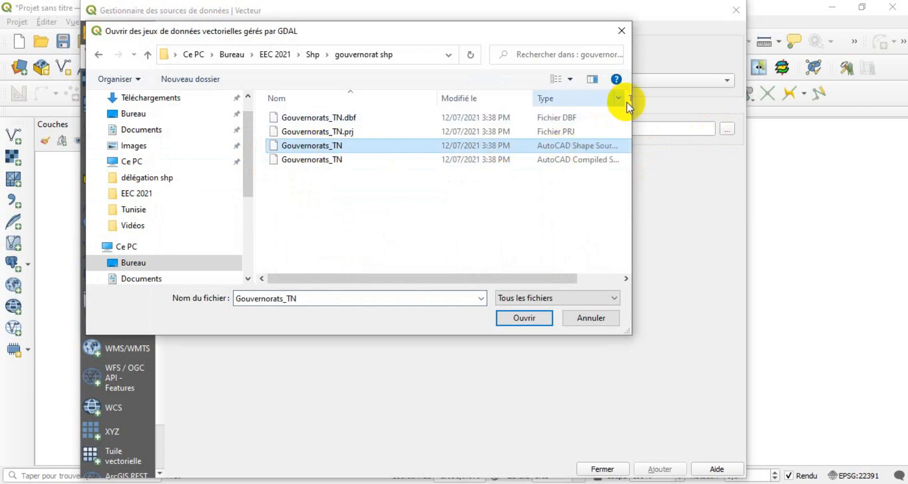
pyautogui.click(536, 323)
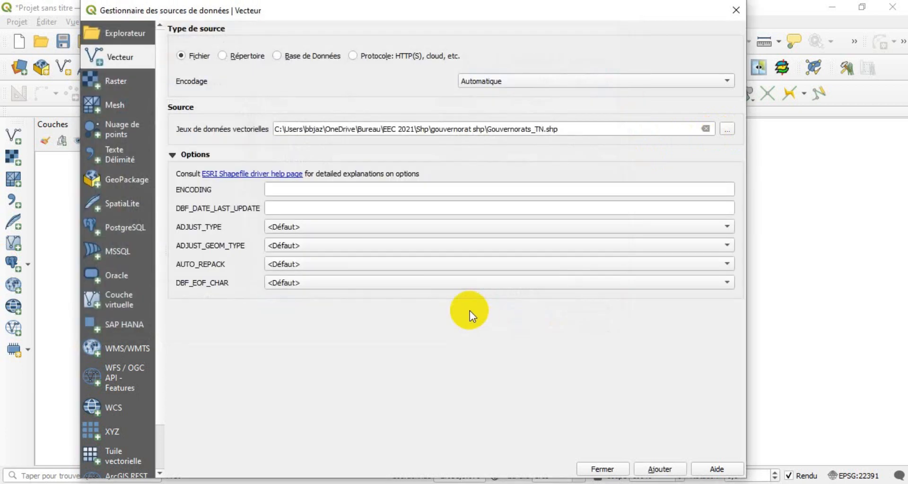
pyautogui.click(596, 469)
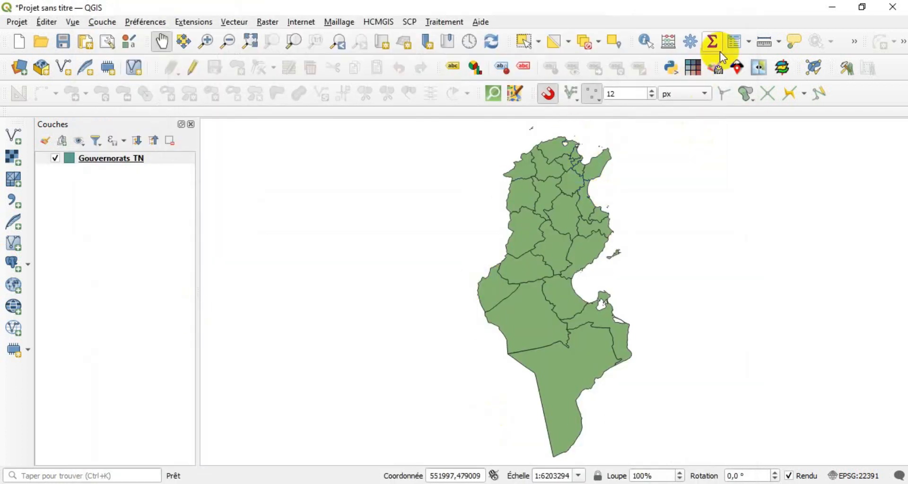
pyautogui.click(736, 44)
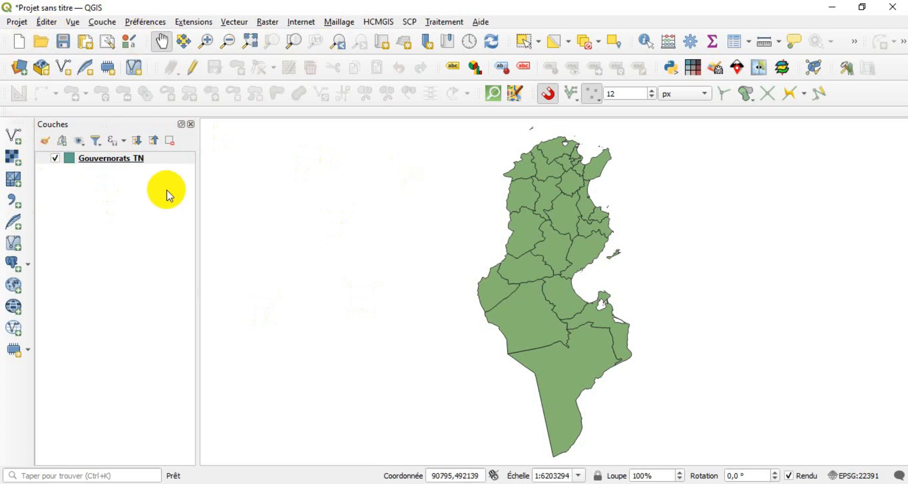
# Add the données statistiques Tunisie workbook from the EEC 2021\Tunisie folder to the project as a table layer
pyautogui.click(10, 141)
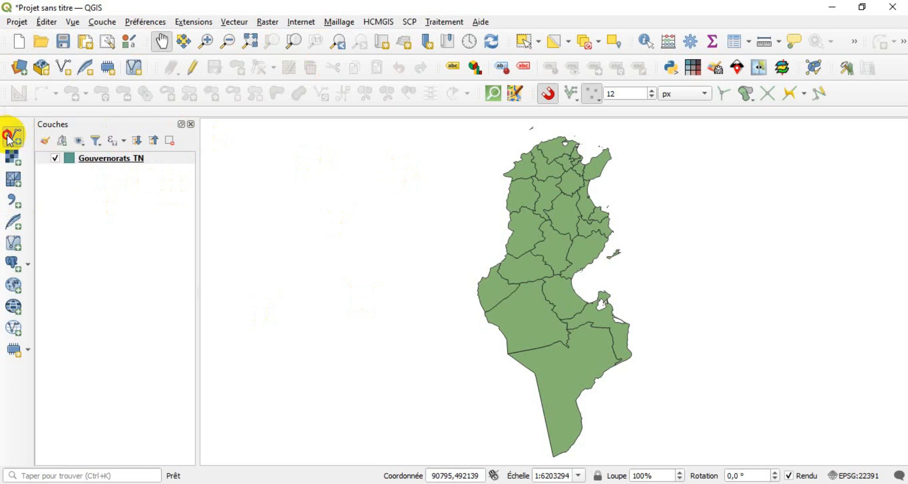
pyautogui.click(10, 140)
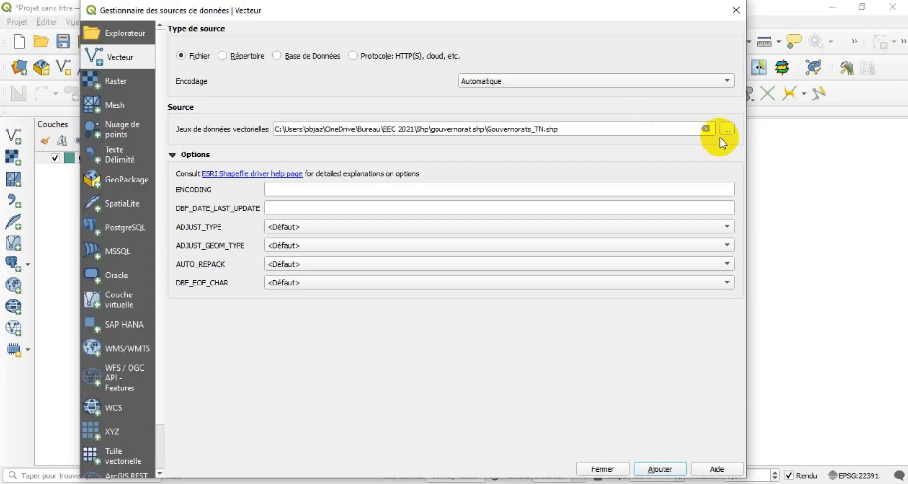
pyautogui.click(728, 132)
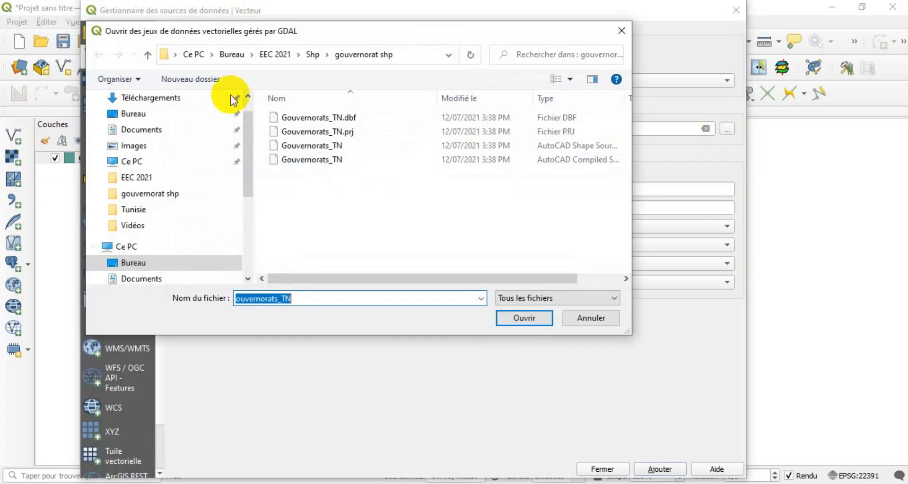
pyautogui.click(277, 57)
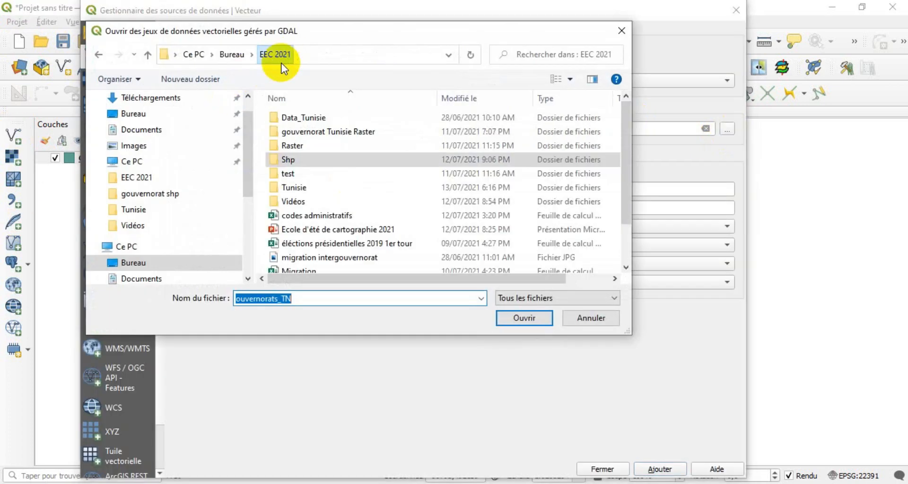
pyautogui.doubleClick(309, 187)
pyautogui.click(333, 135)
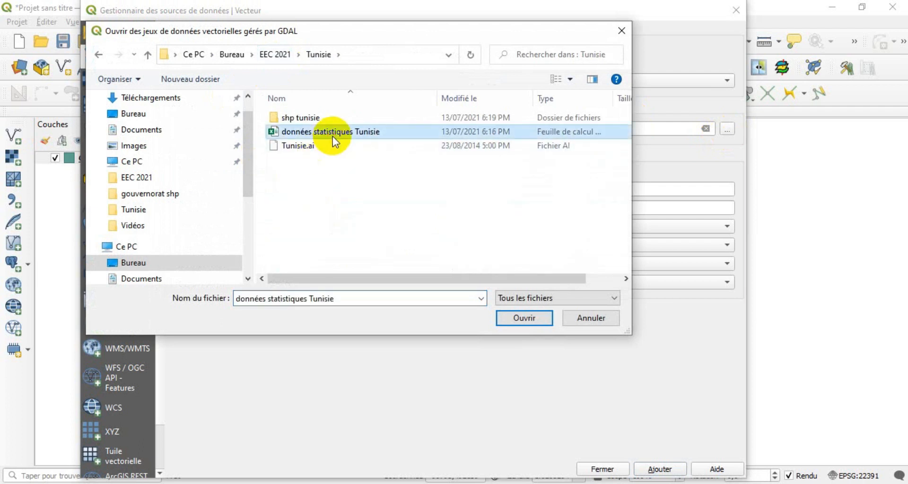
pyautogui.click(520, 318)
pyautogui.click(661, 469)
pyautogui.click(595, 468)
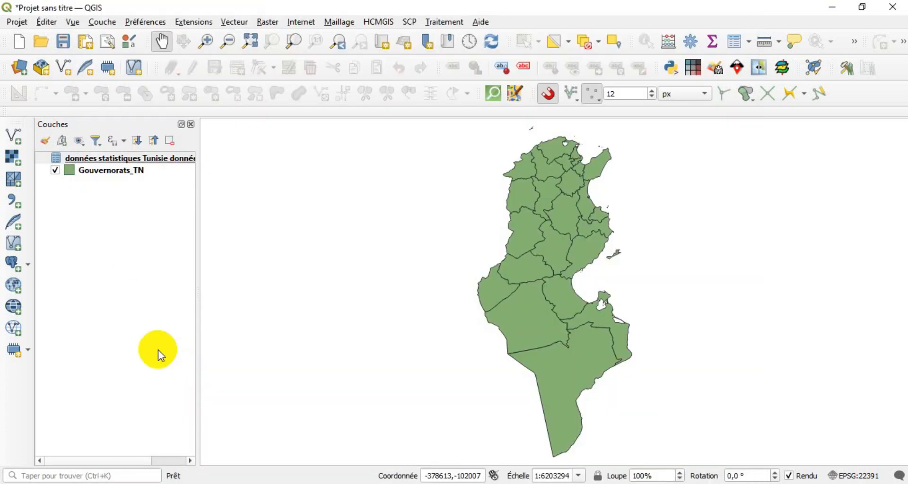
# Examine the attribute table of the données statistiques Tunisie layer, including its codes and statistical columns
pyautogui.click(140, 161)
pyautogui.click(736, 47)
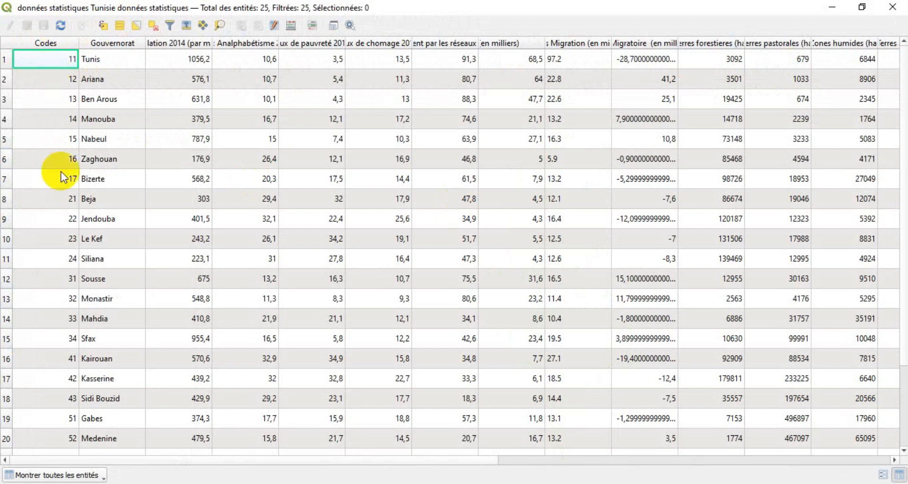
pyautogui.moveTo(469, 459); pyautogui.dragTo(340, 459)
pyautogui.click(892, 7)
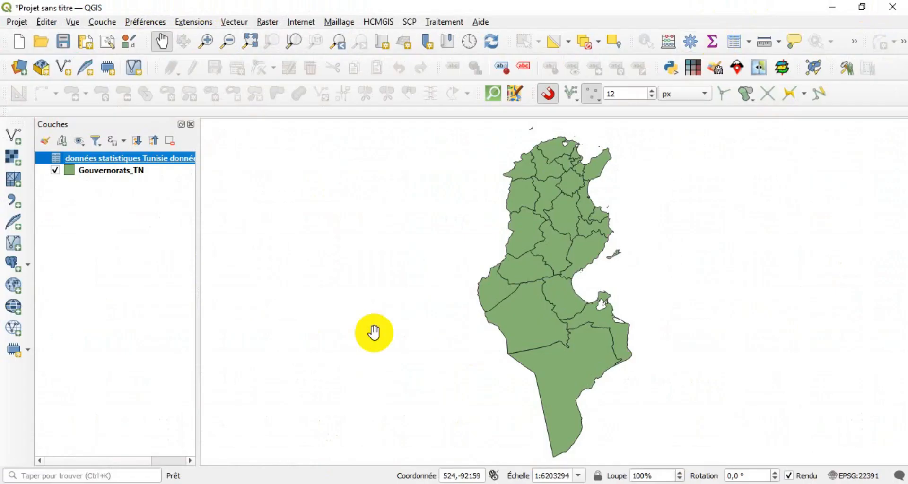
# Set up a vector join on Gouvernorats_TN with the données statistiques table, matching Codes to the target field REF_TN_COD
pyautogui.click(107, 170)
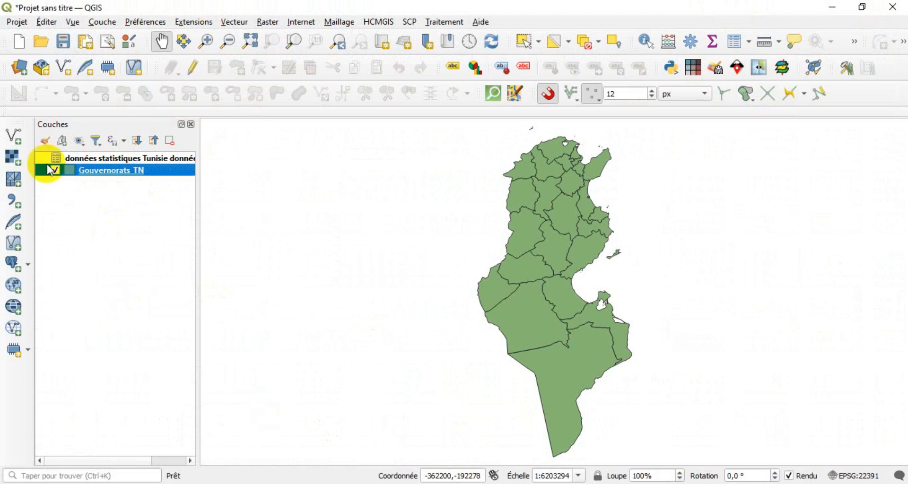
pyautogui.rightClick(103, 171)
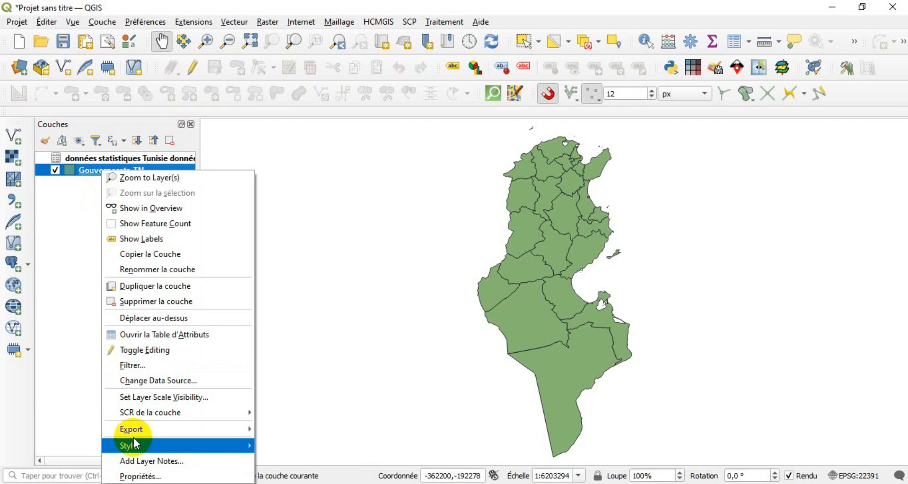
pyautogui.click(133, 477)
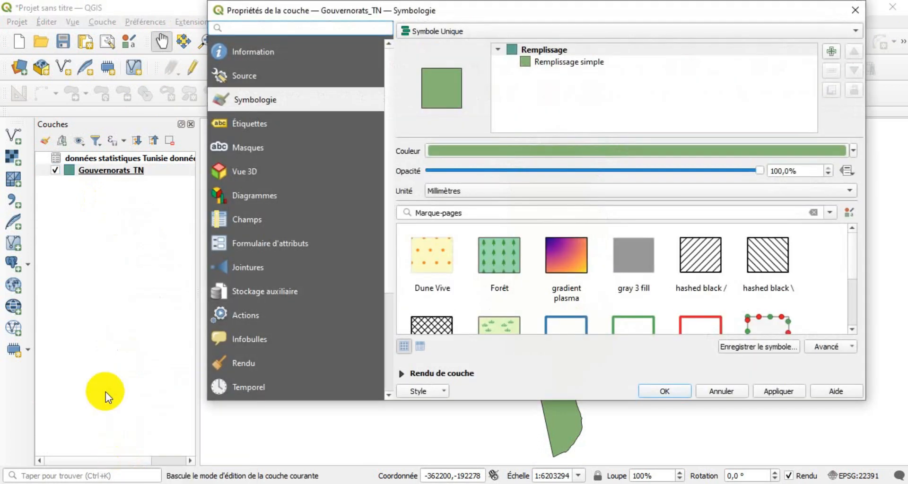
pyautogui.click(258, 269)
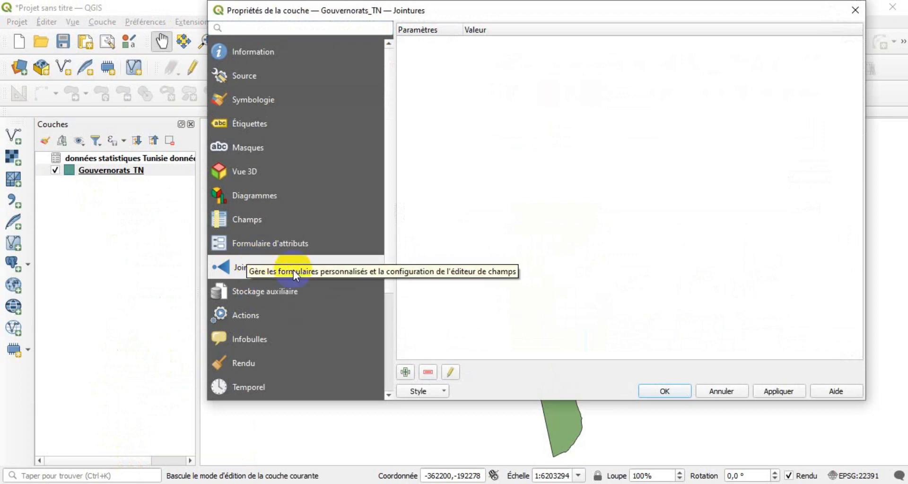
pyautogui.click(405, 372)
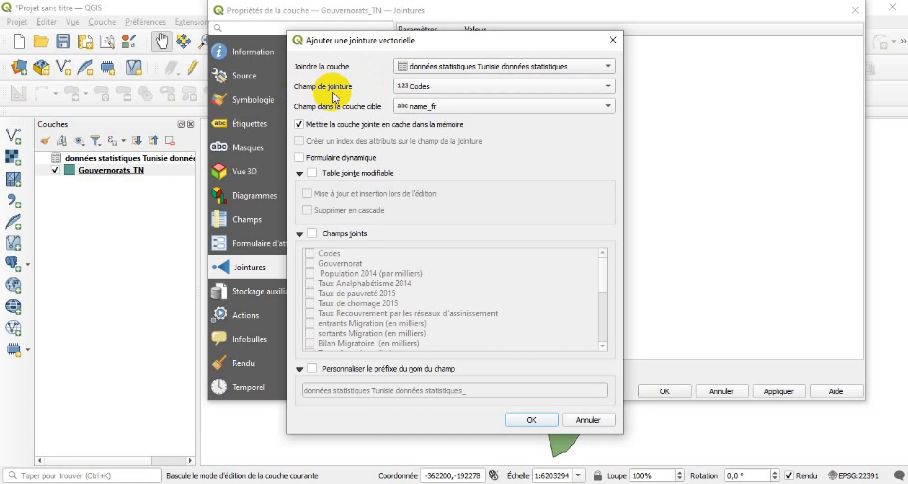
pyautogui.click(474, 483)
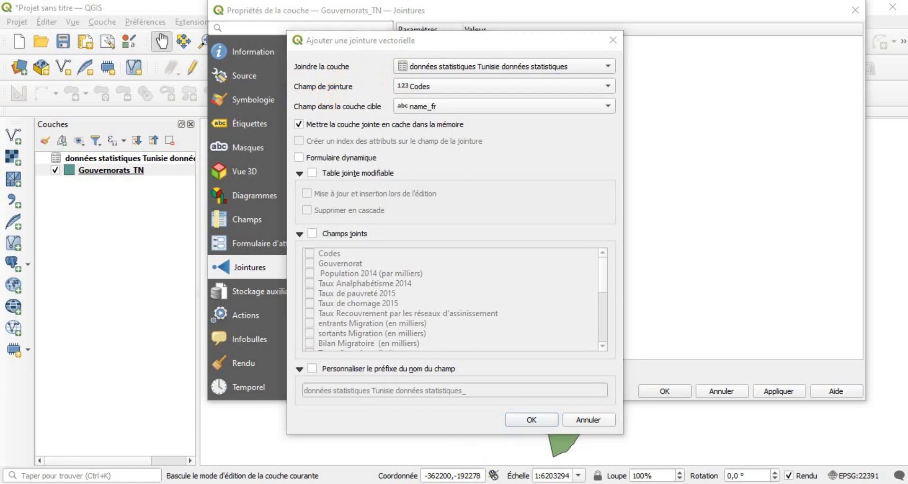
pyautogui.hotkey('alt', 'Tab')
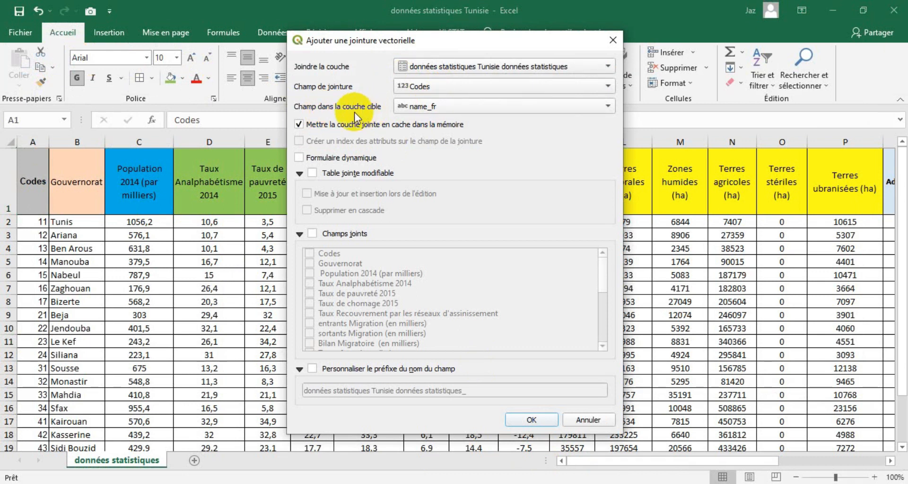
pyautogui.click(431, 108)
pyautogui.click(446, 118)
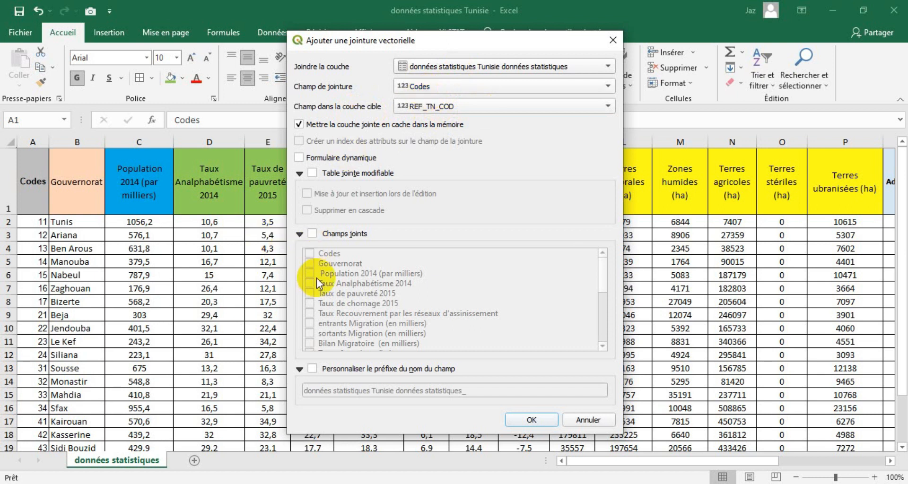
pyautogui.click(323, 235)
pyautogui.moveTo(605, 273); pyautogui.dragTo(603, 300)
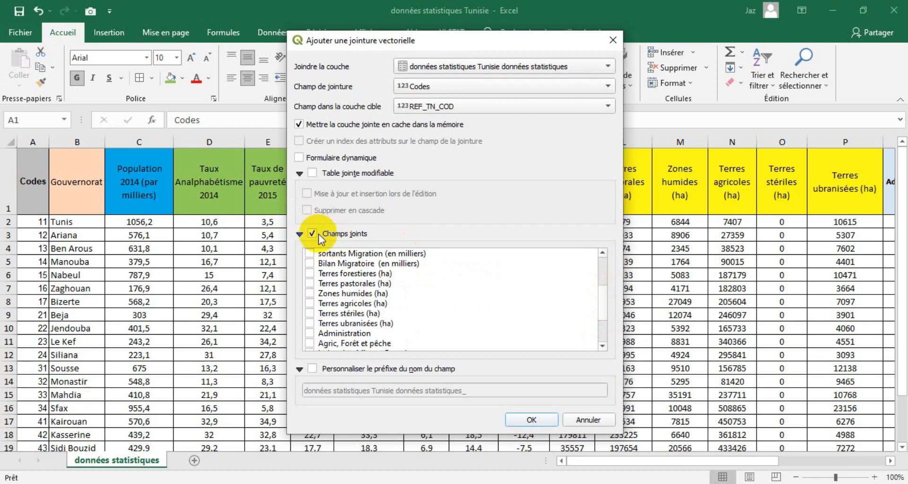
pyautogui.click(309, 273)
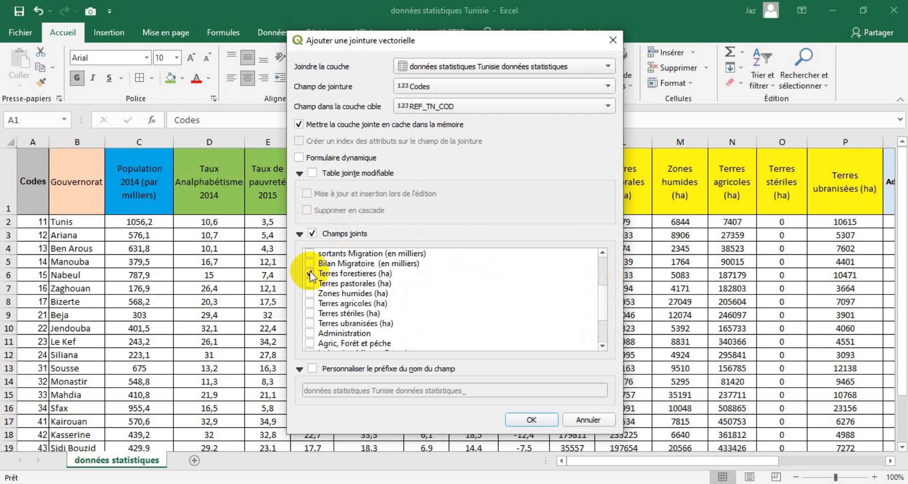
pyautogui.click(309, 283)
pyautogui.click(309, 293)
pyautogui.click(310, 307)
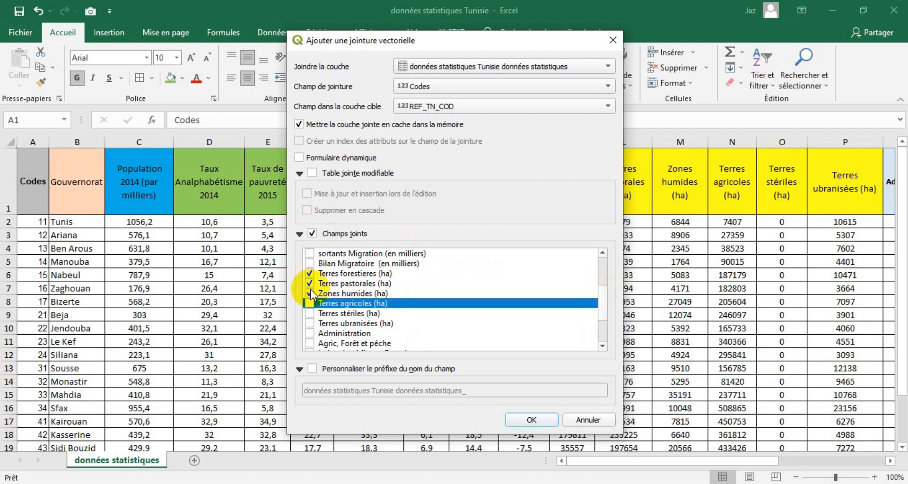
pyautogui.click(309, 293)
pyautogui.click(309, 283)
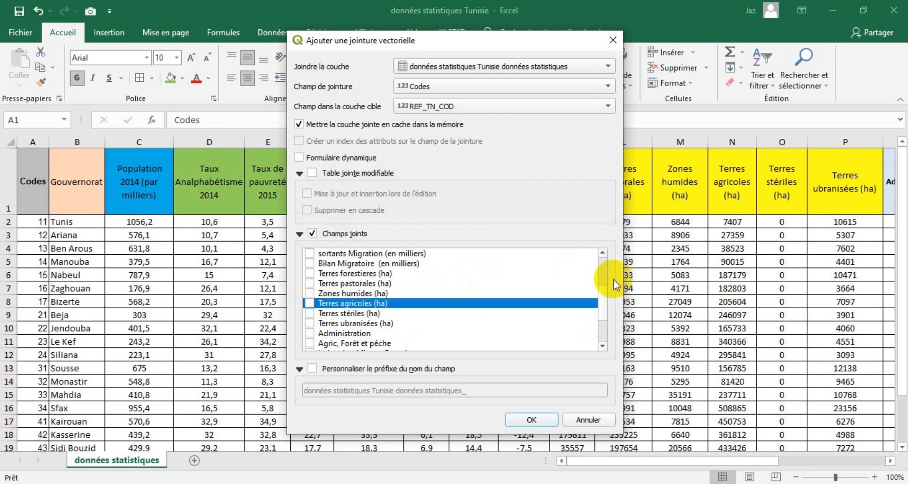
pyautogui.click(313, 235)
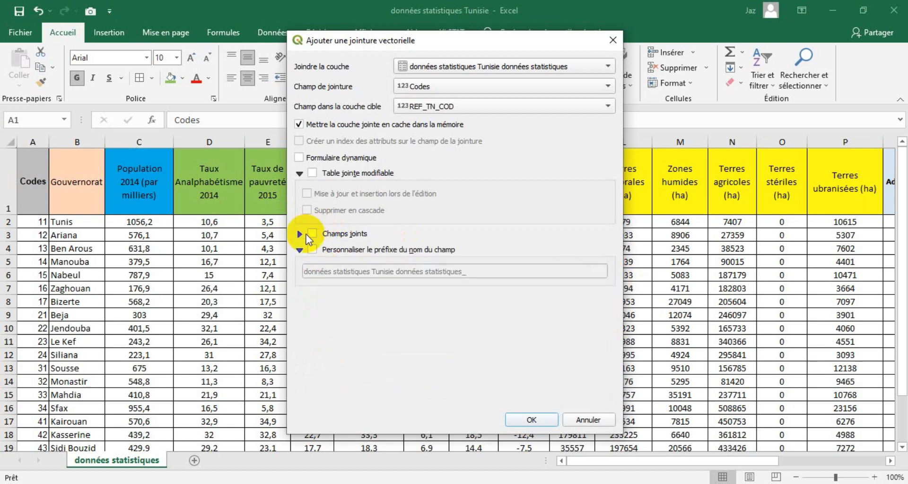
pyautogui.click(299, 233)
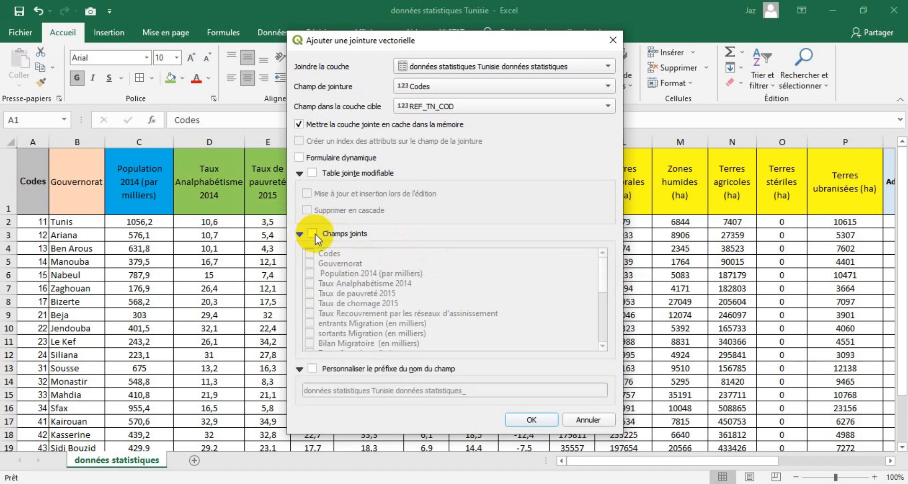
# Give the joined fields an empty custom name prefix, then add and apply the join on Gouvernorats_TN
pyautogui.click(311, 369)
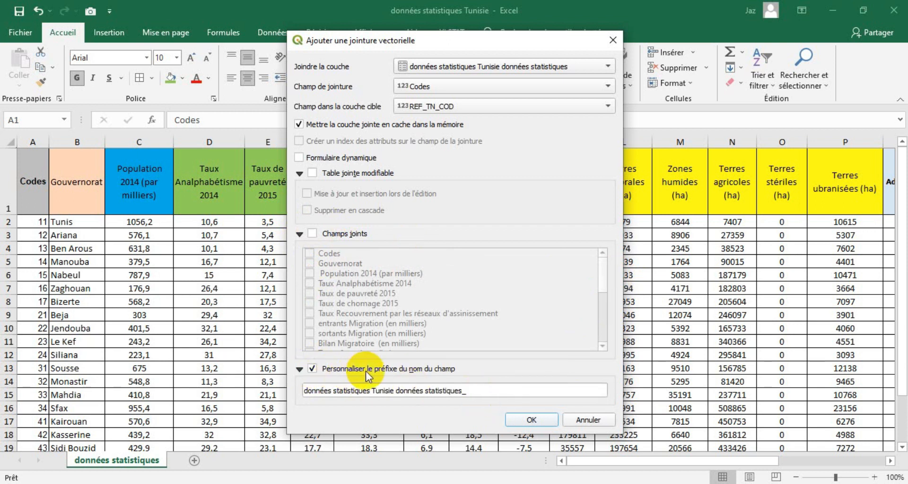
pyautogui.moveTo(491, 391); pyautogui.dragTo(294, 385)
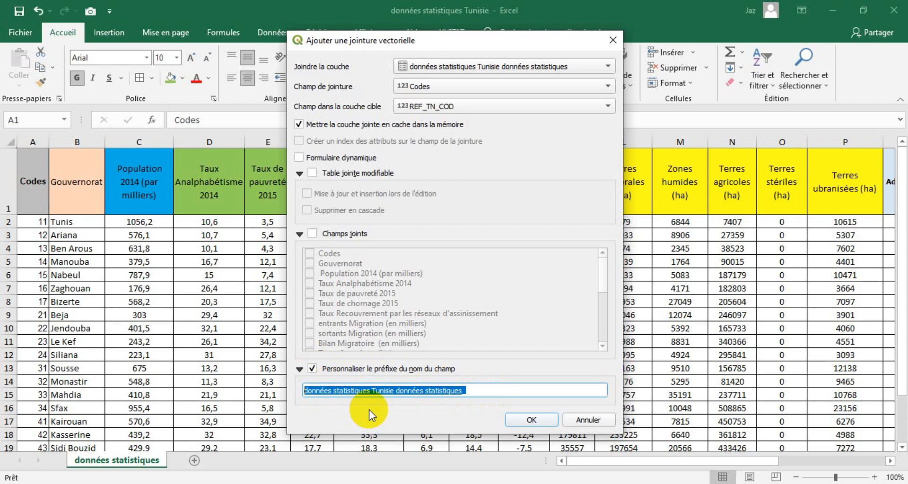
pyautogui.press('BackSpace')
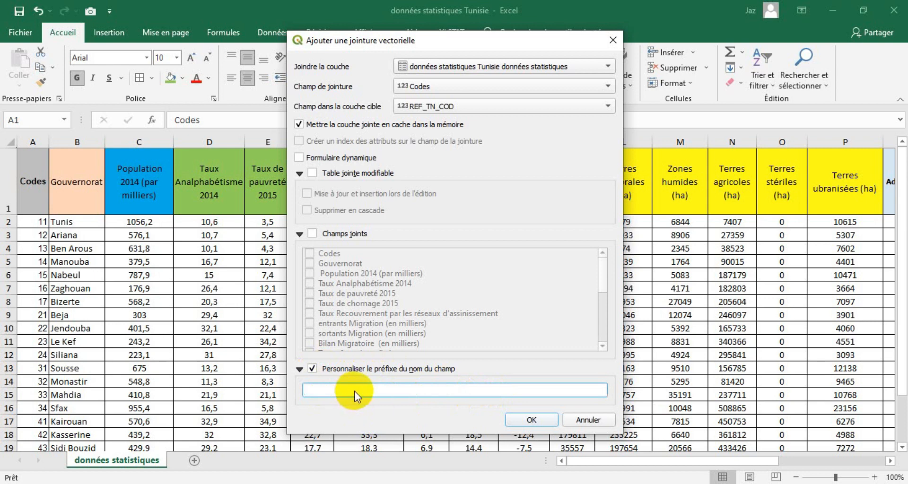
pyautogui.click(524, 419)
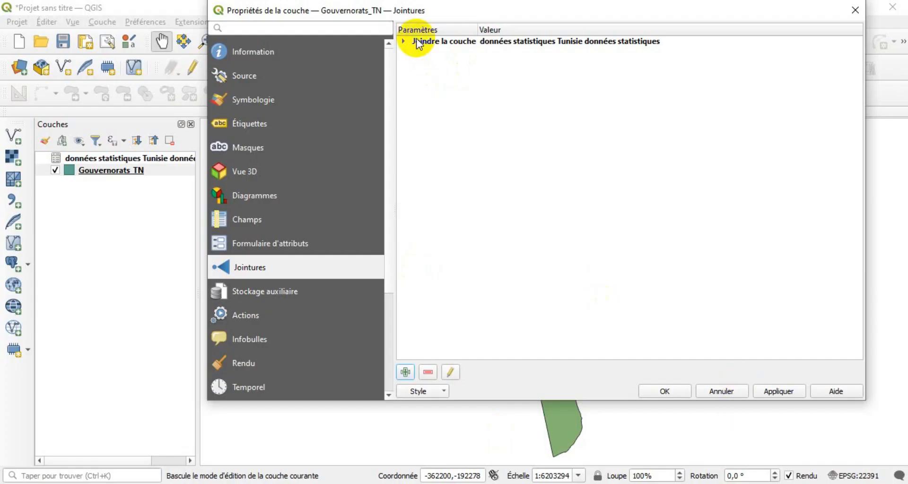
pyautogui.click(777, 392)
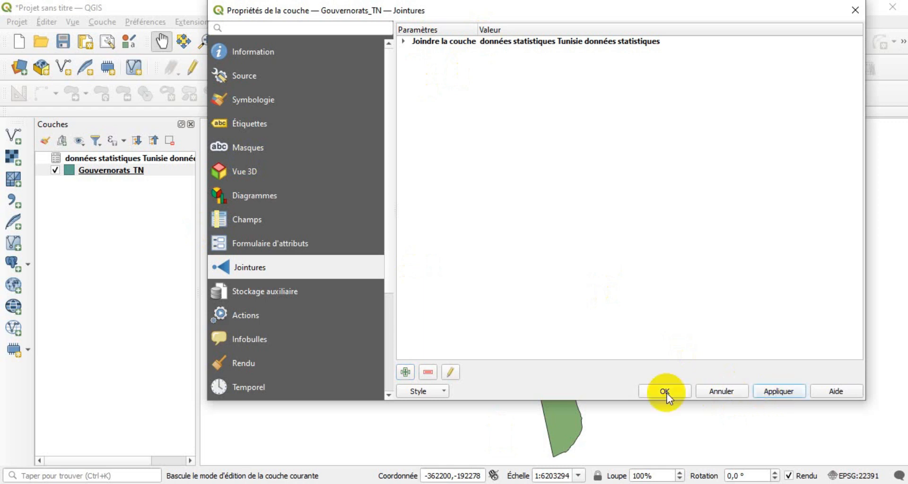
pyautogui.click(641, 392)
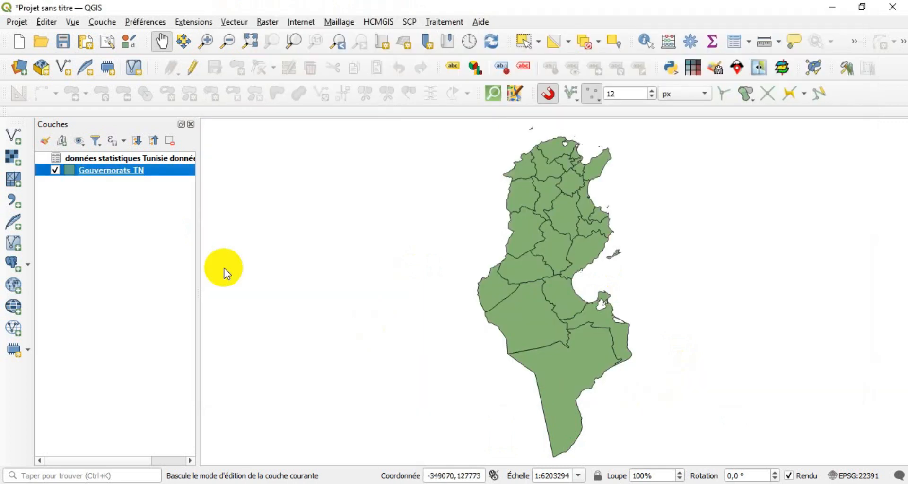
# Examine the Gouvernorats_TN attribute table across all the joined statistical columns
pyautogui.rightClick(116, 170)
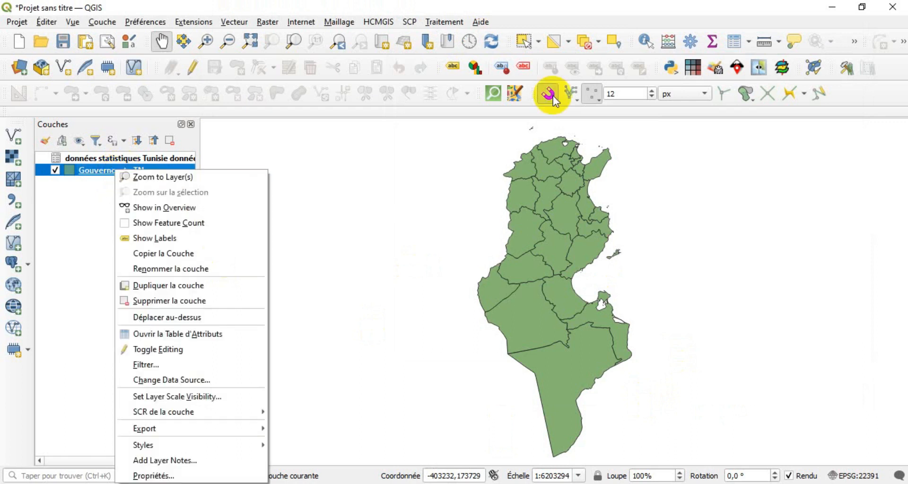
pyautogui.click(732, 43)
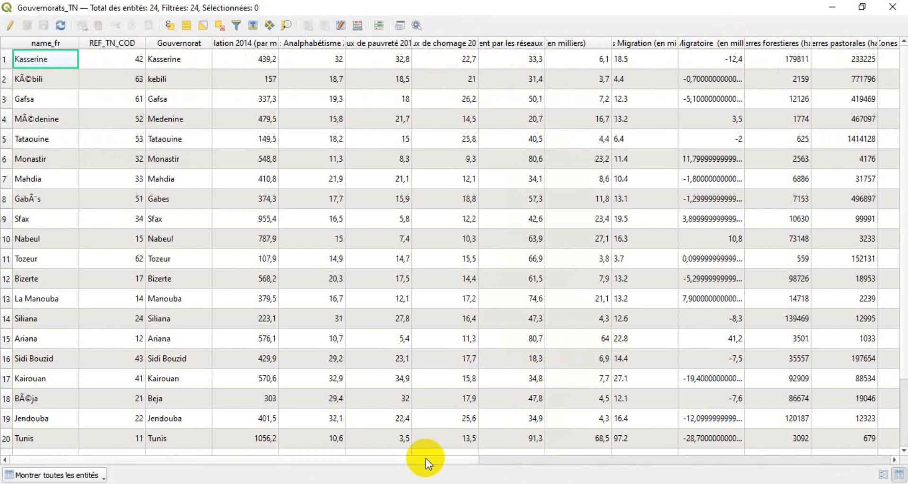
pyautogui.moveTo(421, 461); pyautogui.dragTo(737, 456)
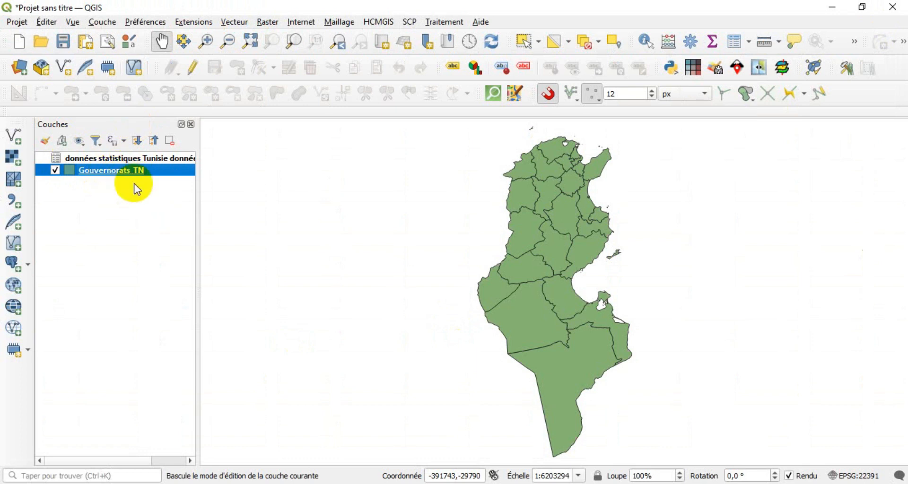
# Set up an export of Gouvernorats_TN as an ESRI Shapefile in EPSG:22332 - Carthage / UTM zone 32N
pyautogui.rightClick(109, 171)
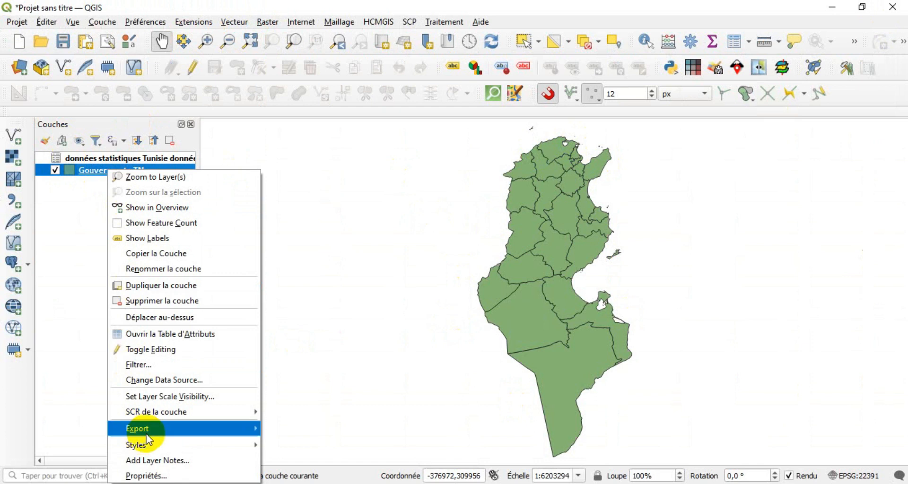
pyautogui.moveTo(172, 429)
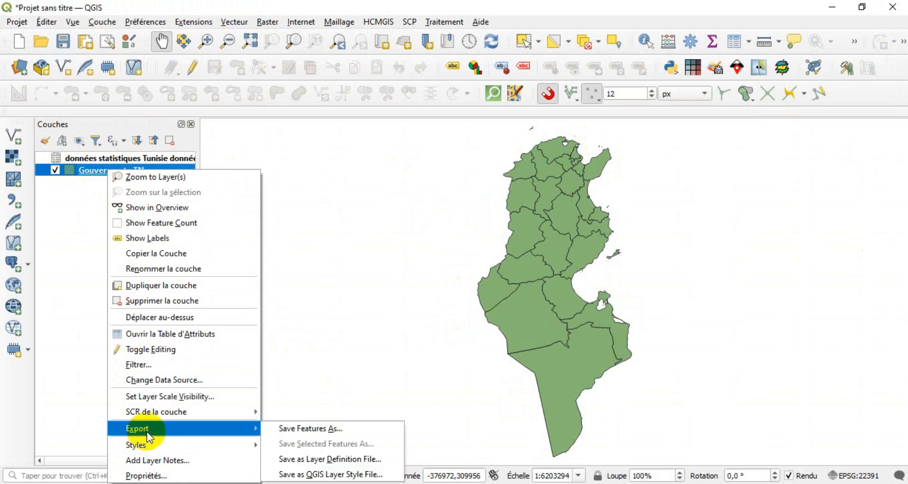
pyautogui.click(302, 430)
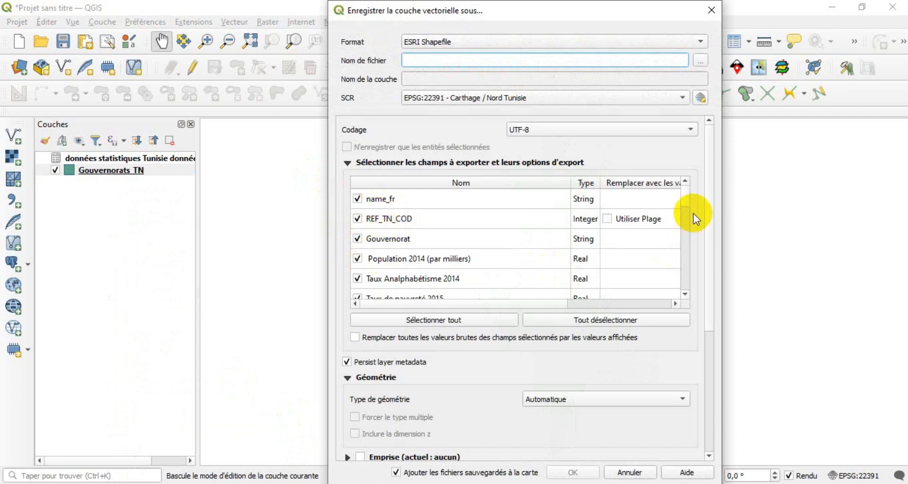
pyautogui.moveTo(686, 202)
pyautogui.mouseDown()
pyautogui.moveTo(685, 293)
pyautogui.moveTo(687, 193)
pyautogui.mouseUp()
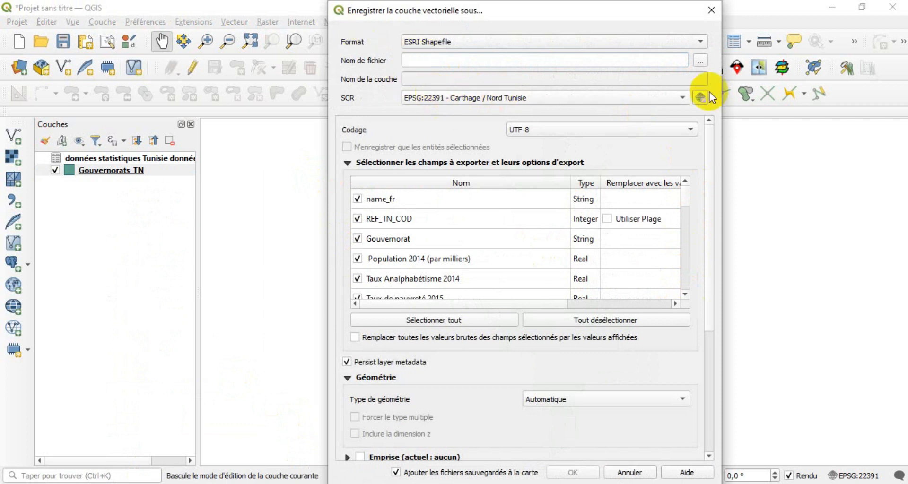
pyautogui.click(683, 96)
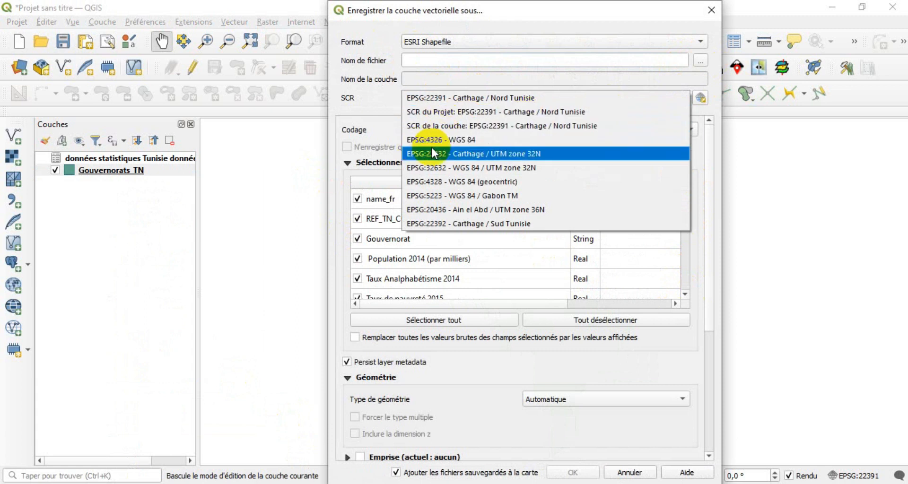
pyautogui.click(442, 141)
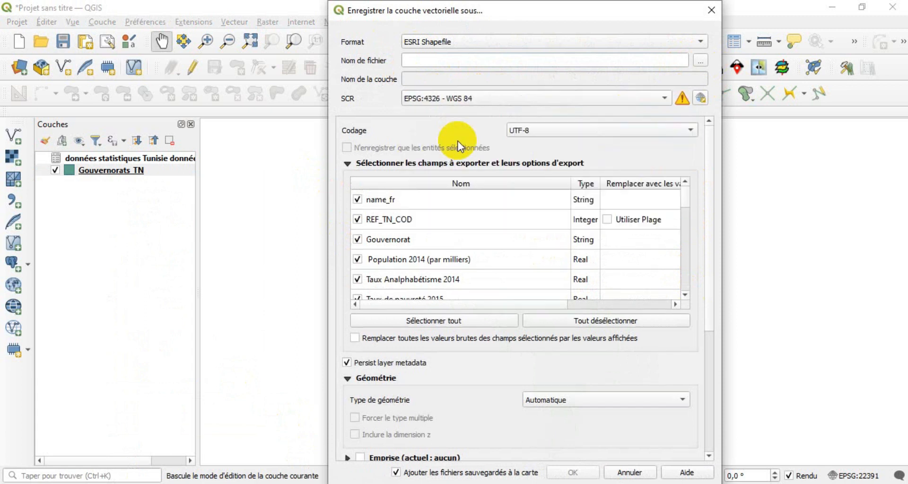
pyautogui.click(652, 98)
pyautogui.click(473, 114)
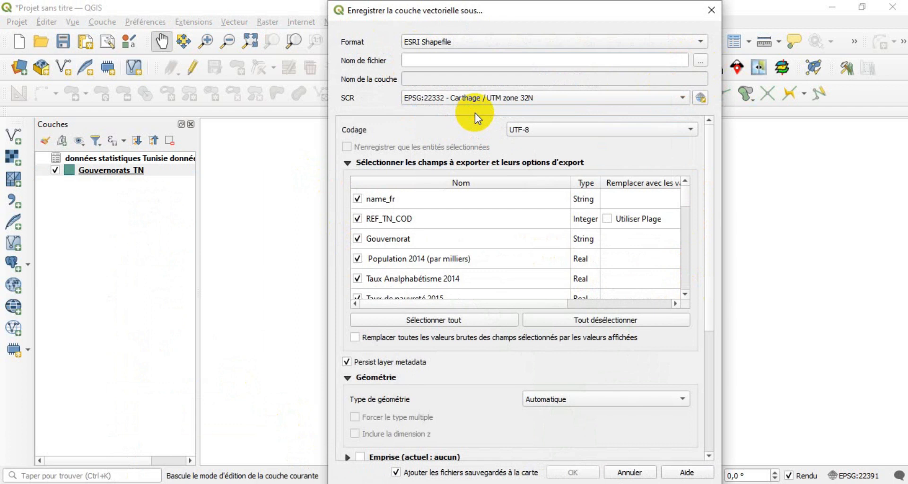
# Name the export file gouvernorats TN in the EEC 2021\Tunisie\shp tunisie folder and save the shapefile
pyautogui.click(702, 65)
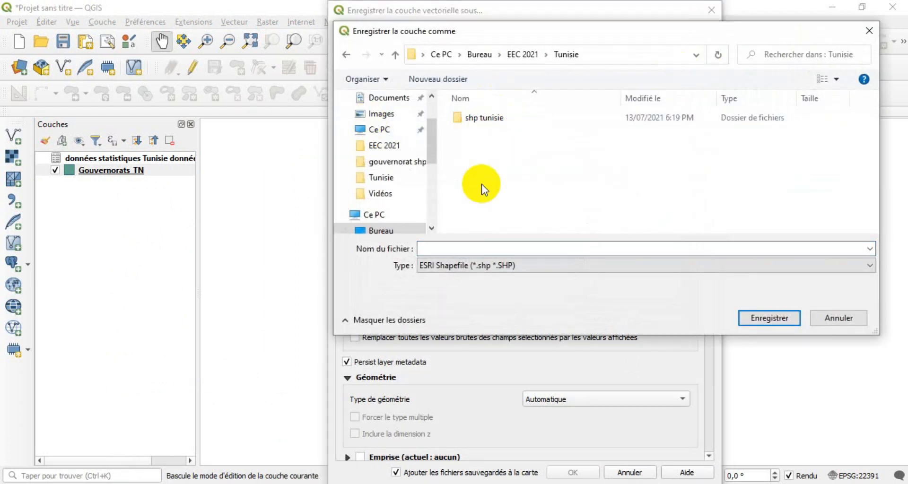
pyautogui.doubleClick(485, 118)
pyautogui.click(432, 249)
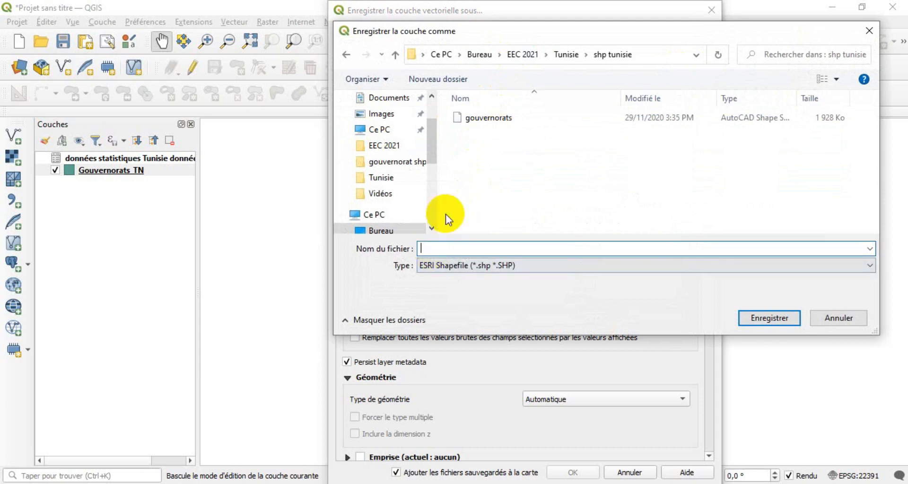
pyautogui.click(482, 119)
pyautogui.click(474, 247)
pyautogui.click(474, 247)
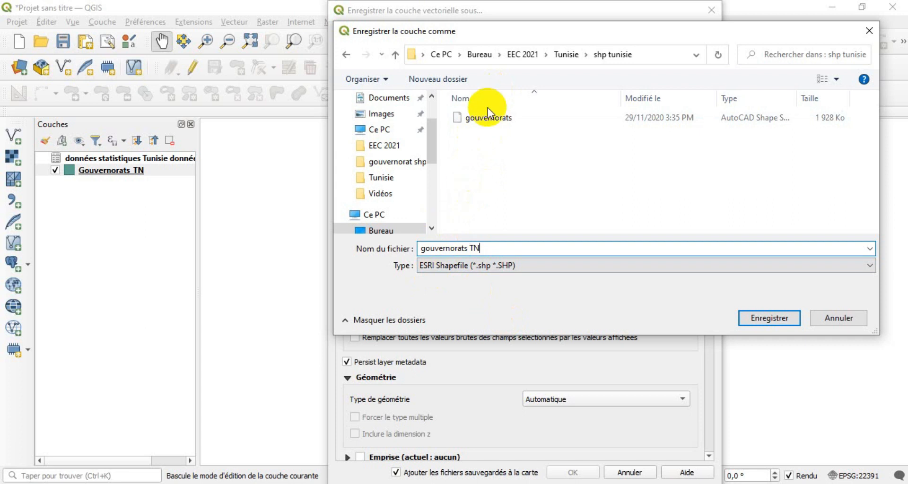
pyautogui.click(774, 320)
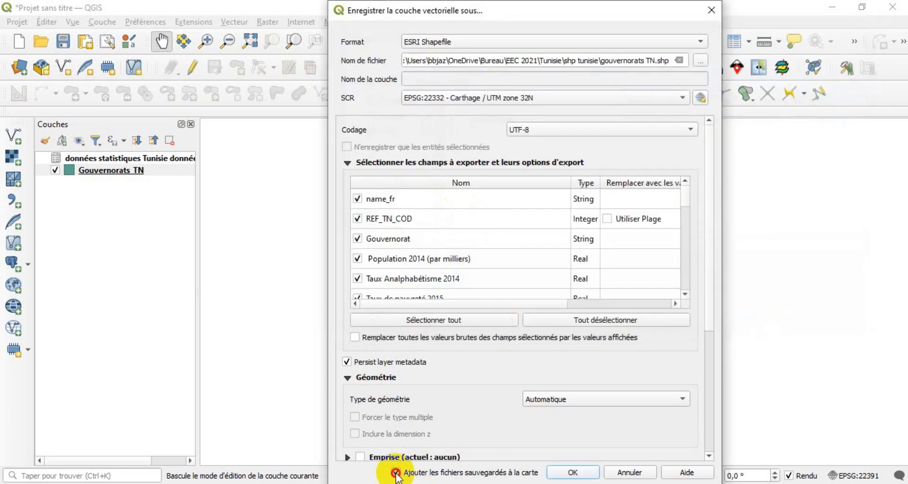
pyautogui.click(573, 473)
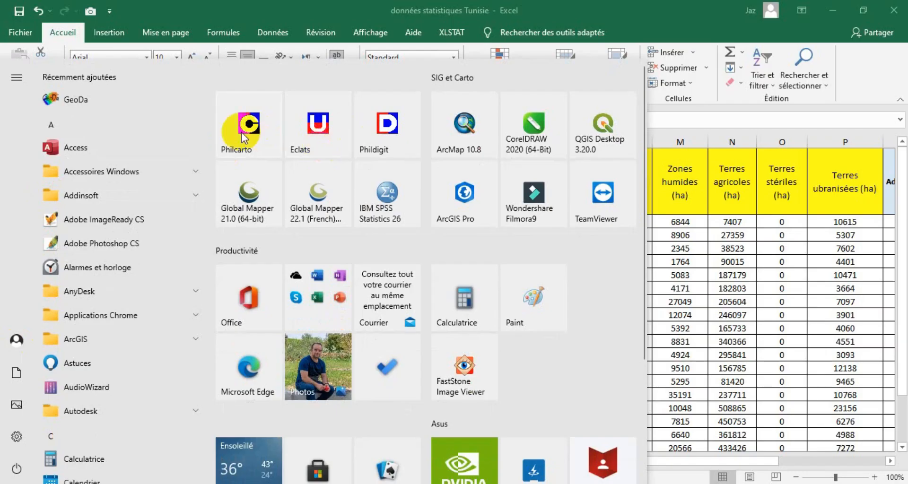
# Launch Philcarto, accept its licence, and browse to EEC 2021\Tunisie\shp tunisie for the base map file
pyautogui.click(228, 134)
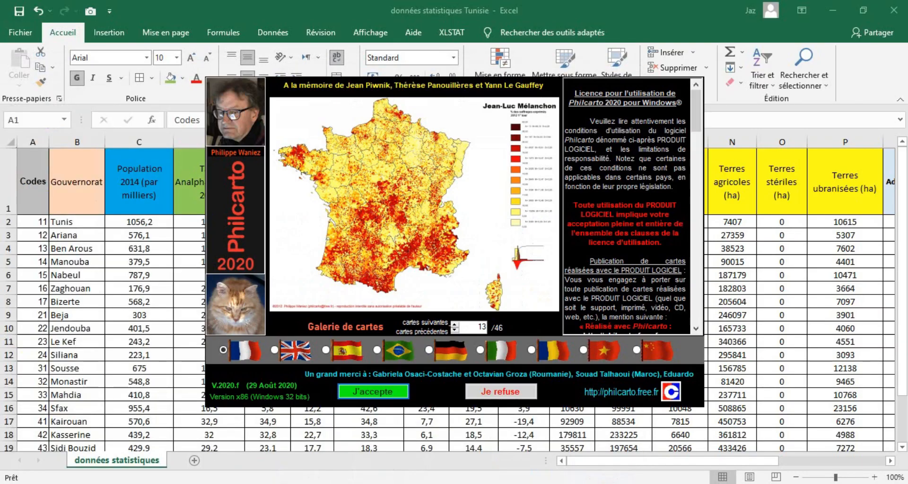
pyautogui.click(370, 393)
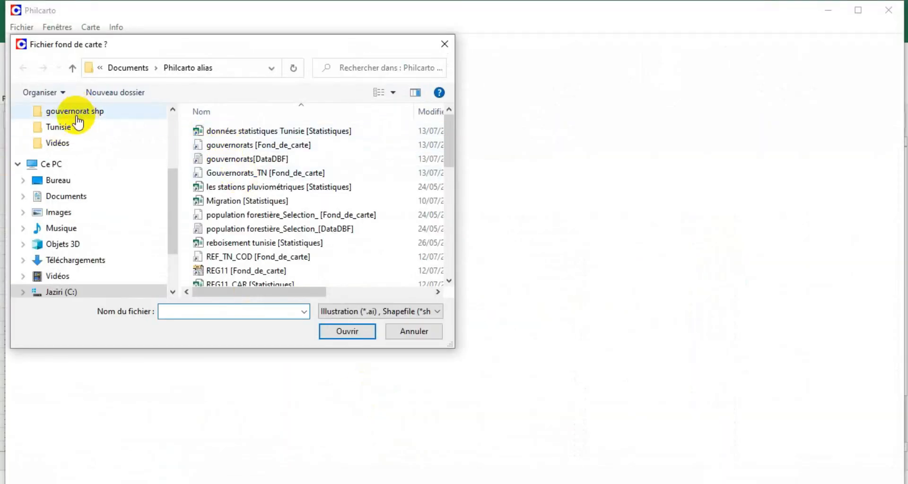
pyautogui.scroll(1, 62, 137)
pyautogui.click(61, 112)
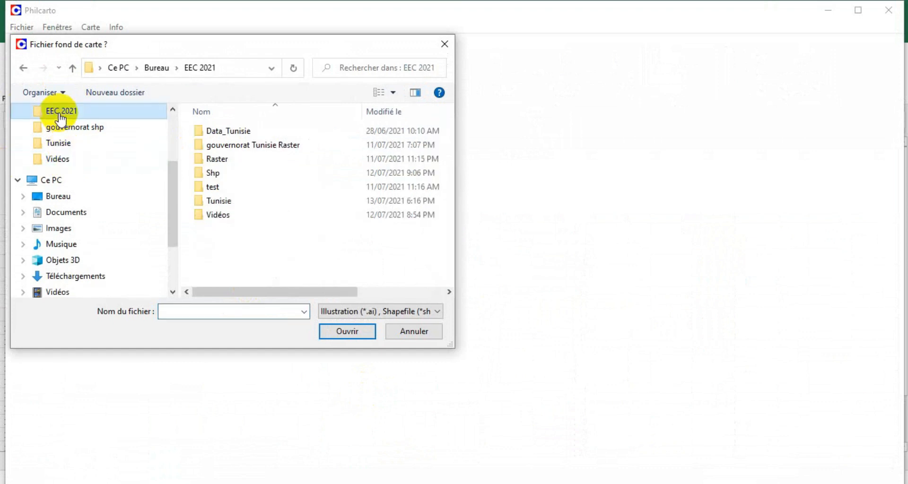
pyautogui.doubleClick(214, 173)
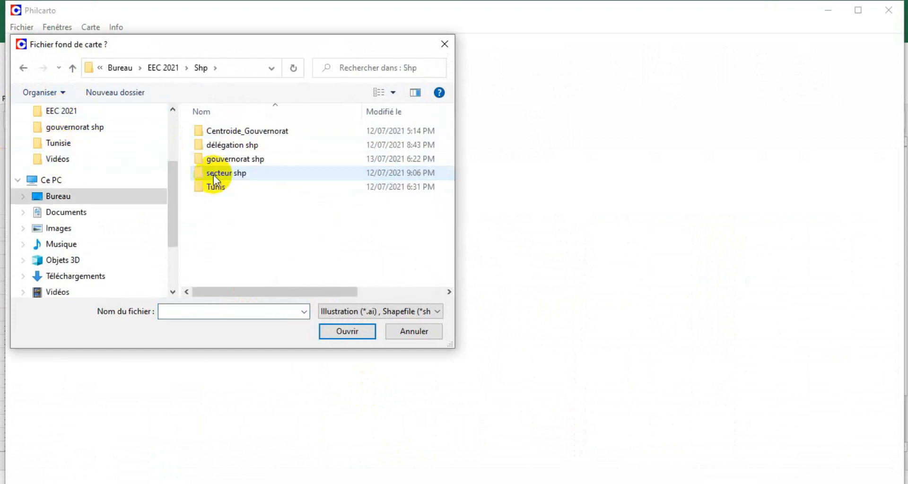
pyautogui.click(159, 69)
pyautogui.doubleClick(221, 201)
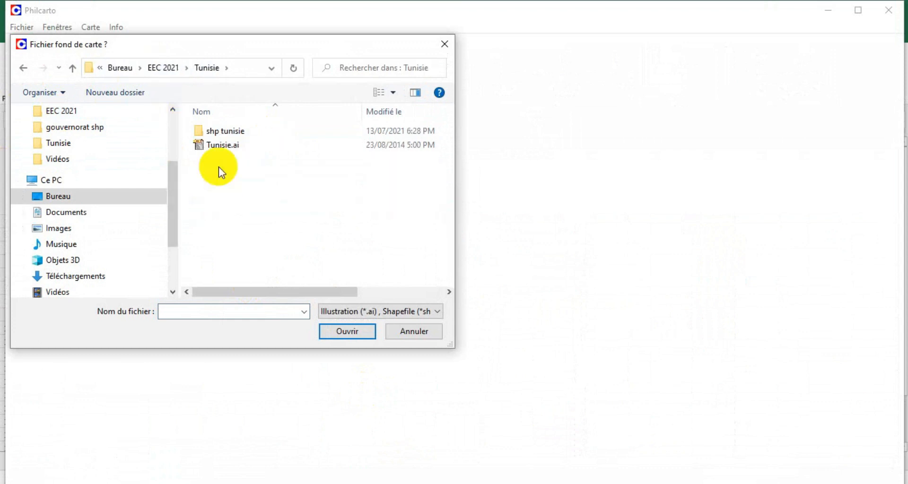
pyautogui.doubleClick(225, 132)
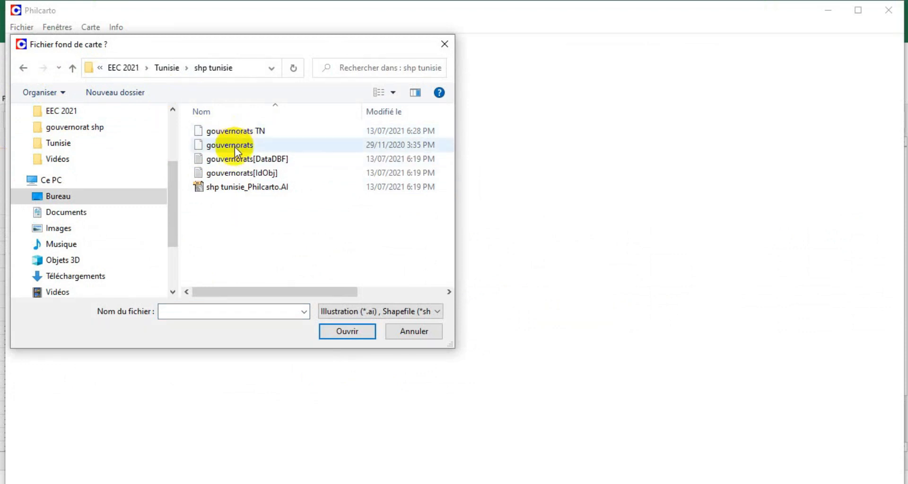
# Delete gouvernorats[DataDBF], gouvernorats[IdObj] and shp tunisie_Philcarto.AI from the shp tunisie folder
pyautogui.click(229, 161)
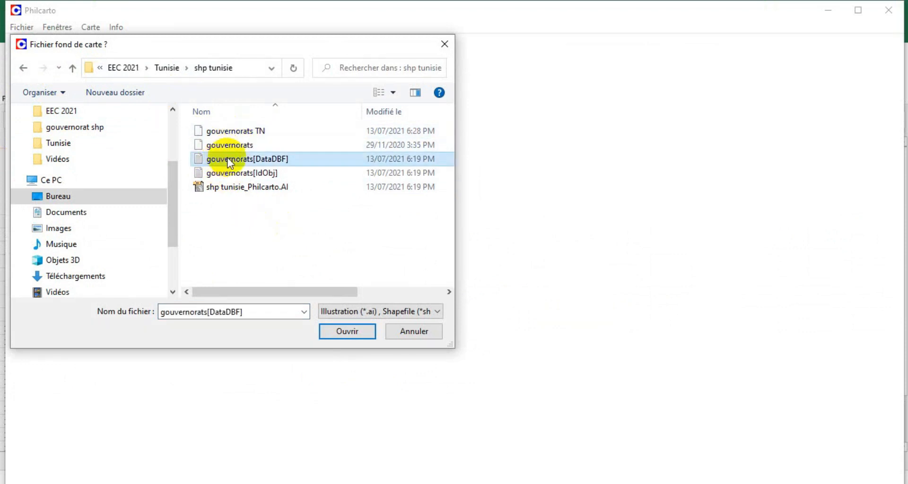
pyautogui.press('Delete')
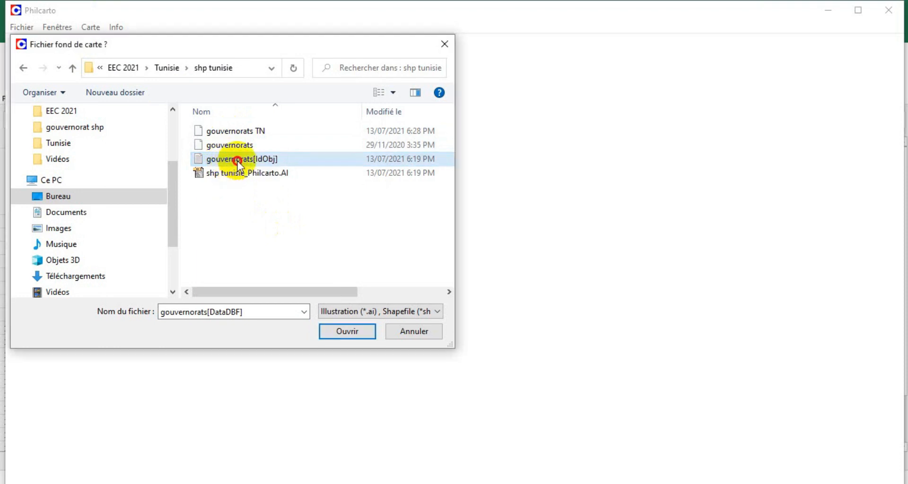
pyautogui.click(238, 163)
pyautogui.press('Delete')
pyautogui.click(240, 164)
pyautogui.press('Delete')
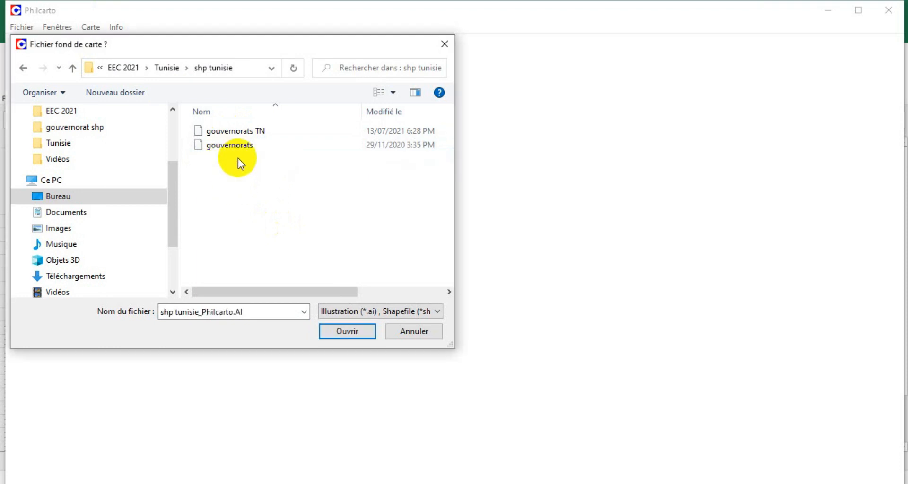
# Load gouvernorats TN as the base map with REF_TN_COD as its identifier, and cancel the identifier choice for the gouvernorats layer
pyautogui.click(240, 133)
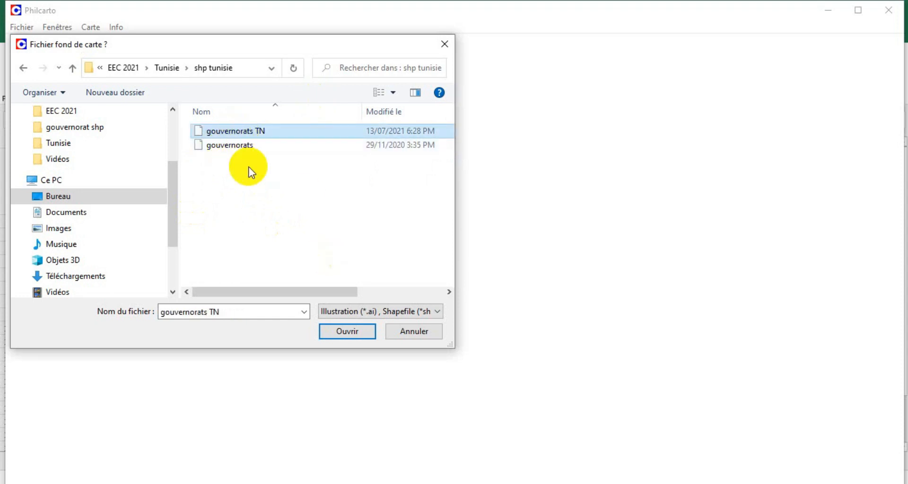
pyautogui.click(355, 334)
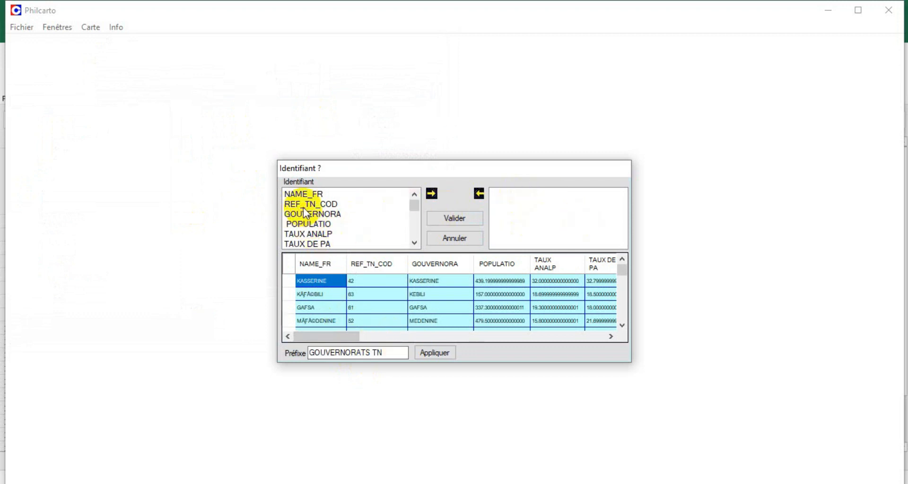
pyautogui.click(324, 203)
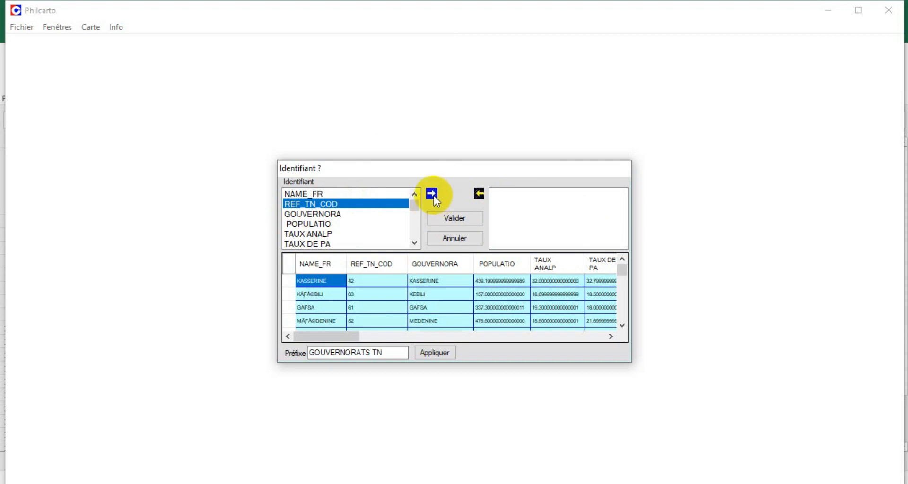
pyautogui.click(453, 217)
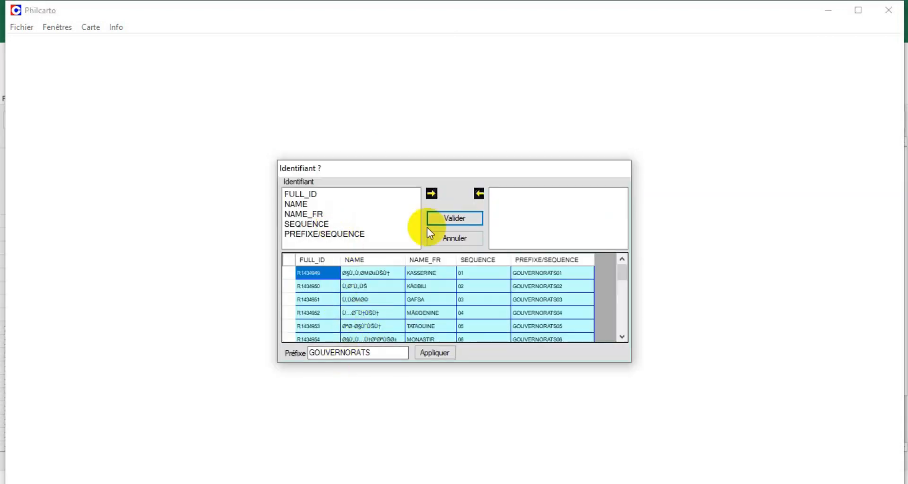
pyautogui.click(450, 237)
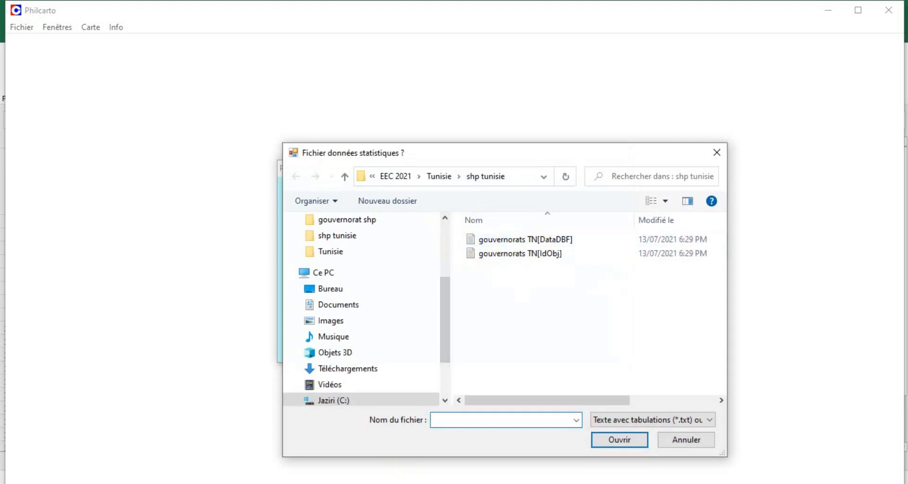
# View the contents of the gouvernorats TN[DataDBF] text file in the shp tunisie folder and close it
pyautogui.moveTo(375, 483)
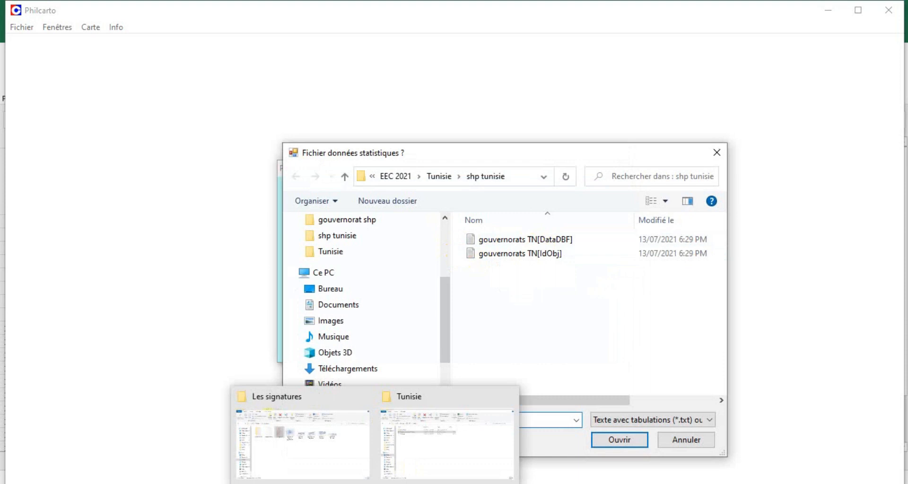
pyautogui.click(415, 430)
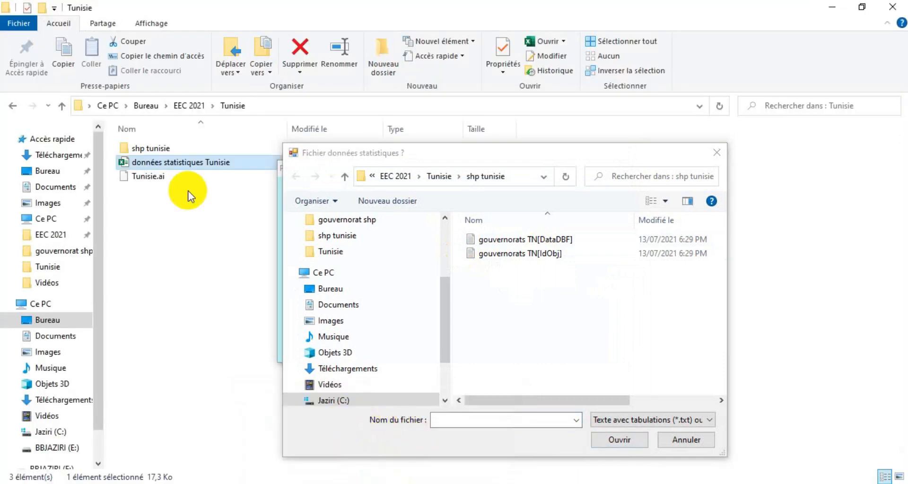
pyautogui.doubleClick(151, 148)
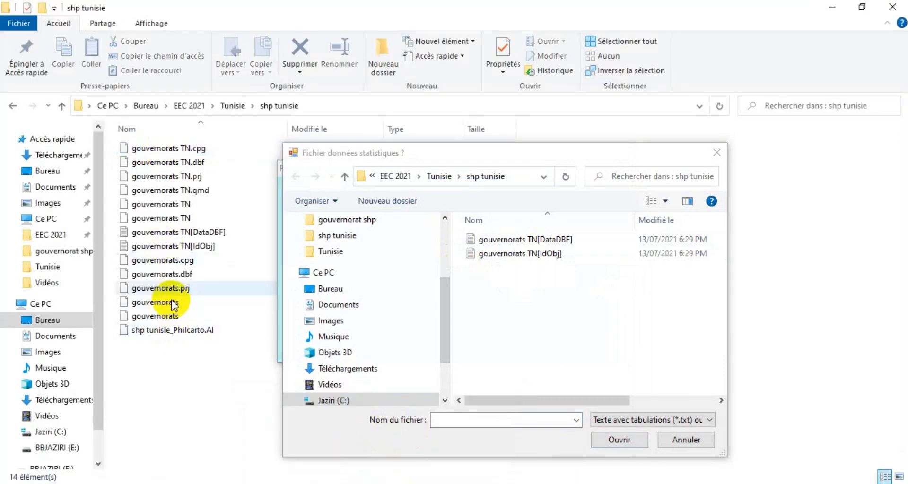
pyautogui.doubleClick(183, 232)
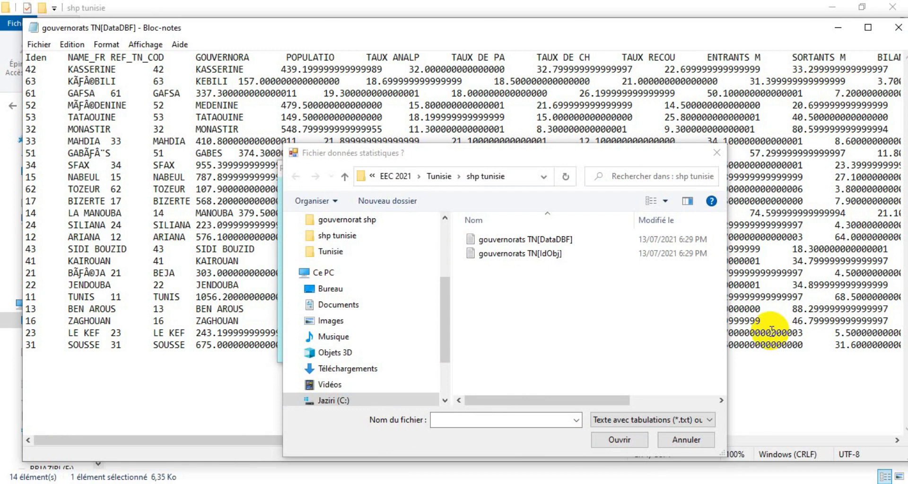
pyautogui.click(898, 27)
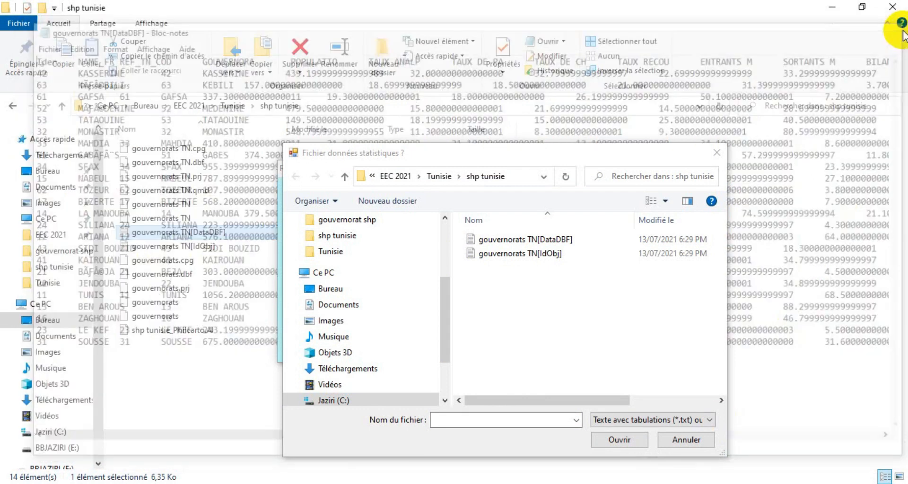
# Load gouvernorats TN[DataDBF] as the statistical data, close the leftover Projections window, and accept the variable types
pyautogui.click(544, 241)
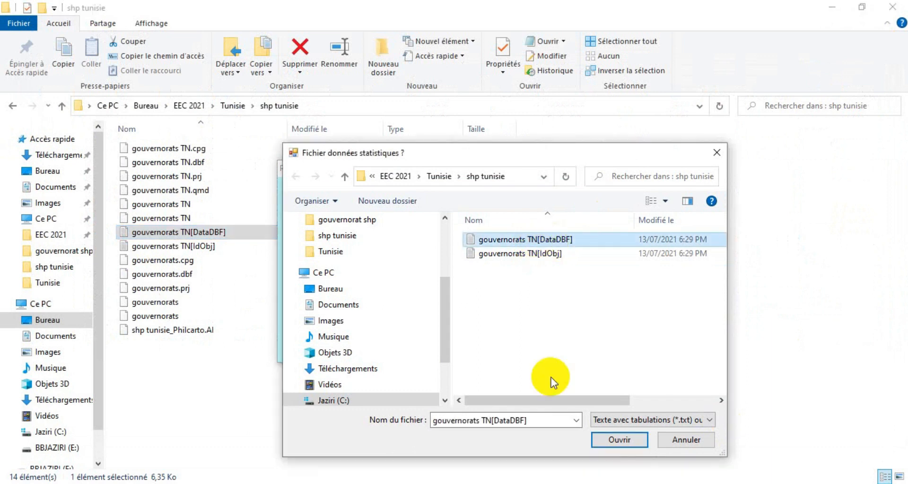
pyautogui.click(620, 439)
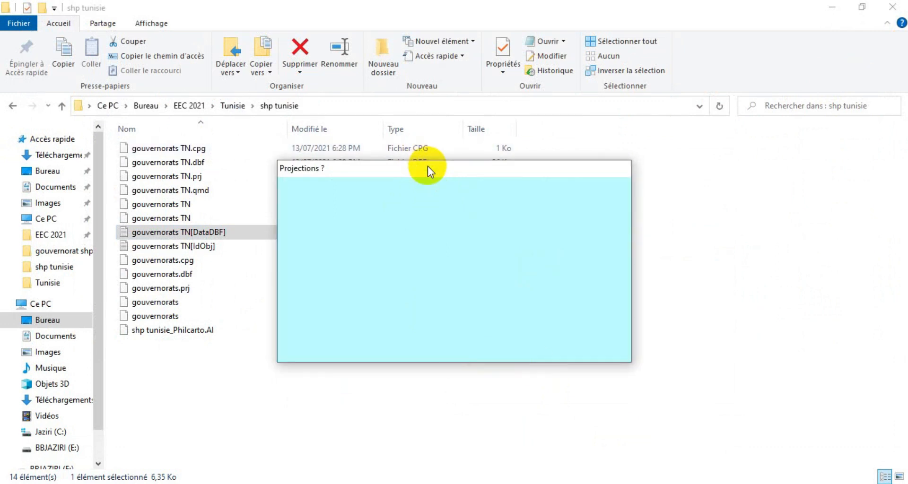
pyautogui.click(501, 430)
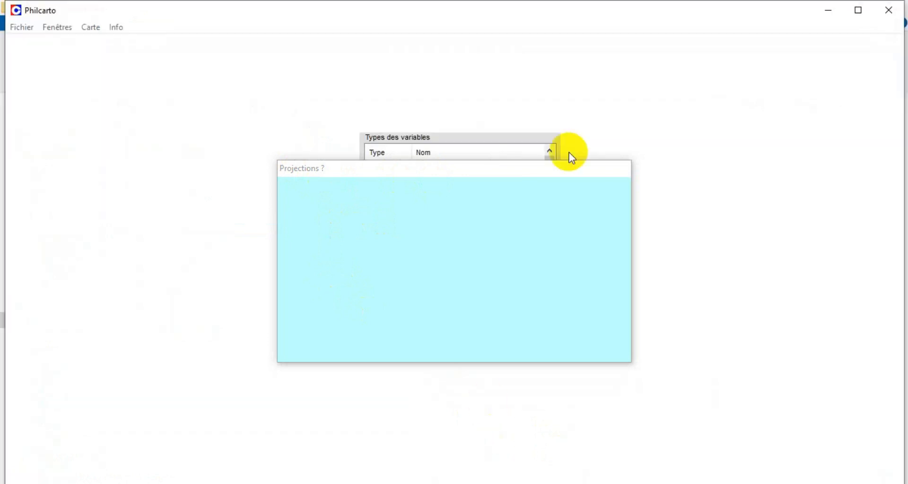
pyautogui.moveTo(571, 483)
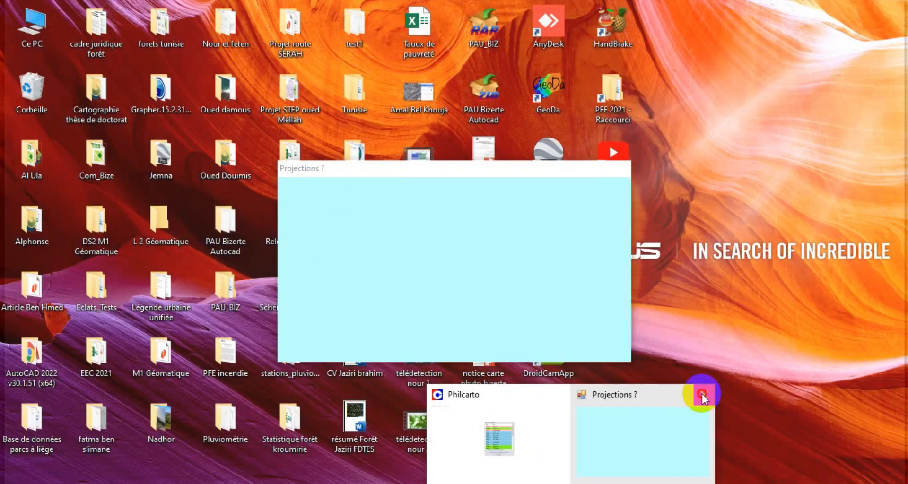
pyautogui.click(701, 393)
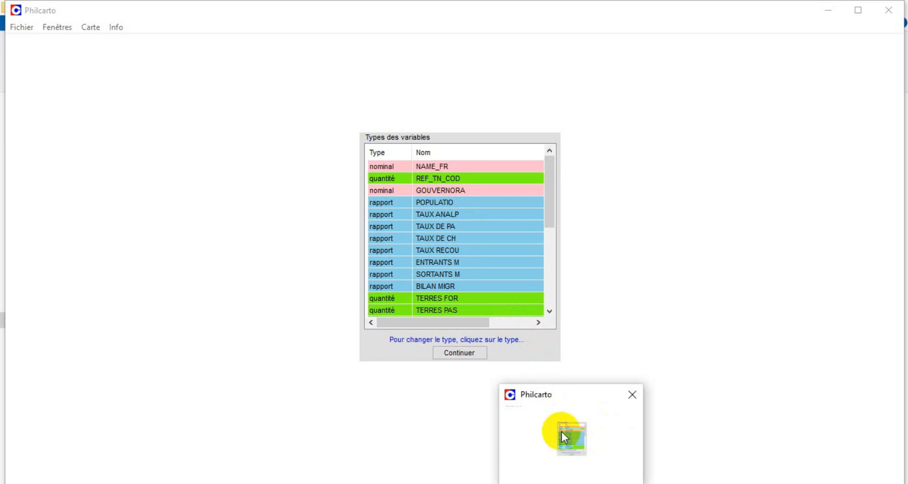
pyautogui.moveTo(547, 209)
pyautogui.mouseDown()
pyautogui.moveTo(553, 303)
pyautogui.moveTo(552, 205)
pyautogui.moveTo(547, 294)
pyautogui.moveTo(541, 237)
pyautogui.moveTo(540, 182)
pyautogui.moveTo(549, 287)
pyautogui.moveTo(547, 179)
pyautogui.moveTo(548, 304)
pyautogui.moveTo(553, 190)
pyautogui.moveTo(552, 288)
pyautogui.moveTo(543, 175)
pyautogui.moveTo(545, 291)
pyautogui.moveTo(544, 196)
pyautogui.mouseUp()
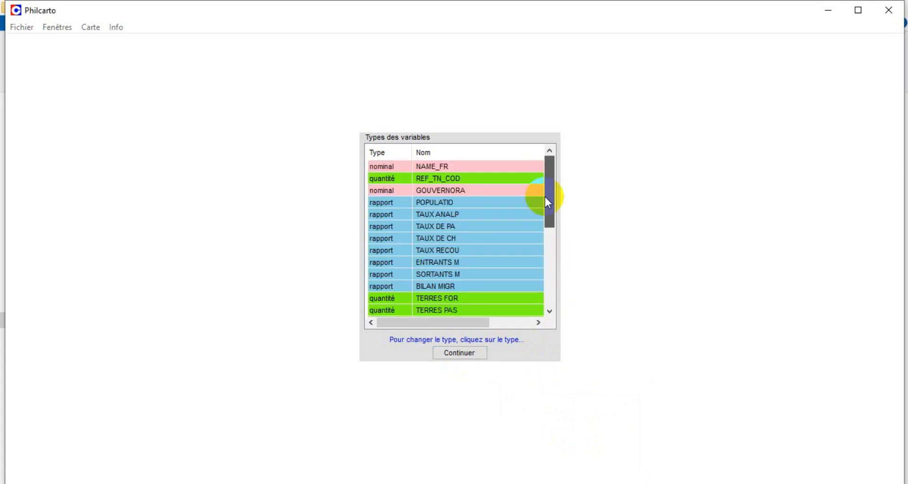
pyautogui.click(465, 349)
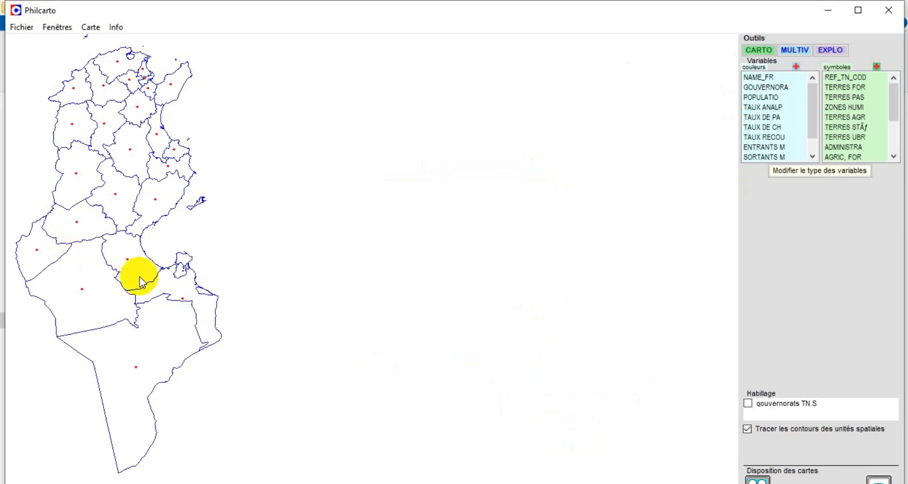
# Close Philcarto, go back up to the Tunisie folder in File Explorer, and select Tunisie.ai
pyautogui.click(887, 11)
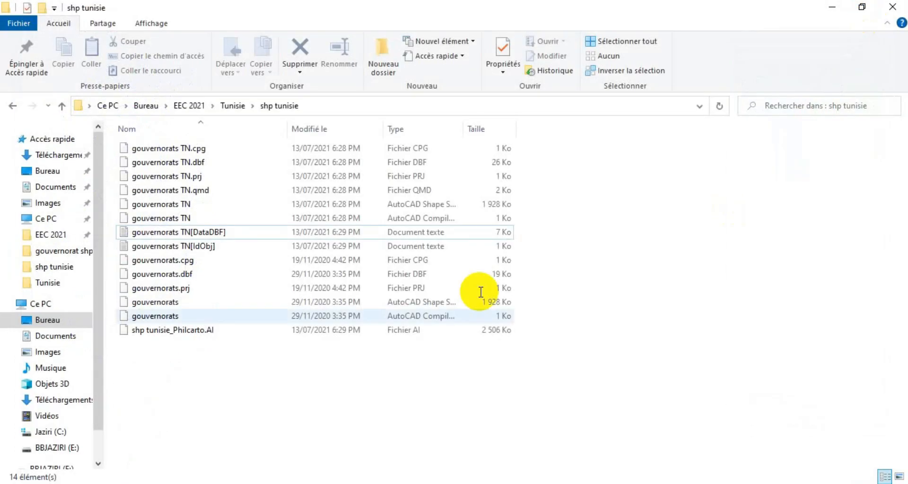
pyautogui.click(61, 106)
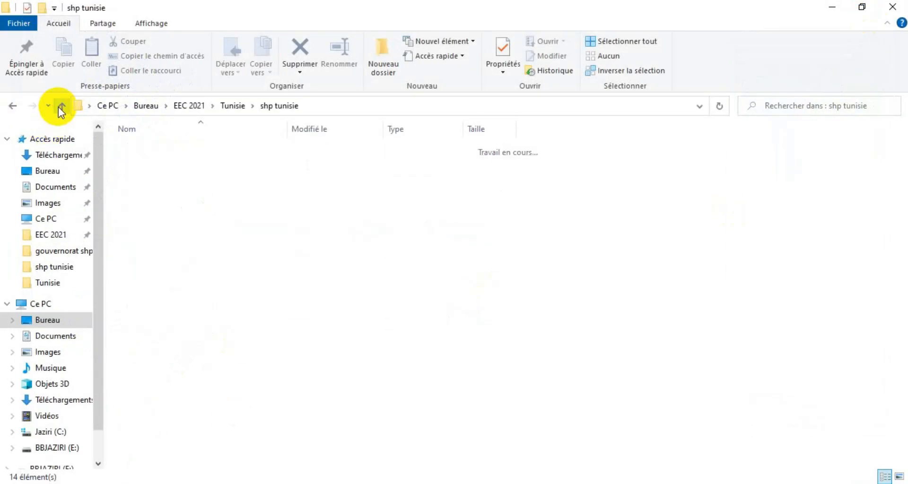
pyautogui.click(147, 178)
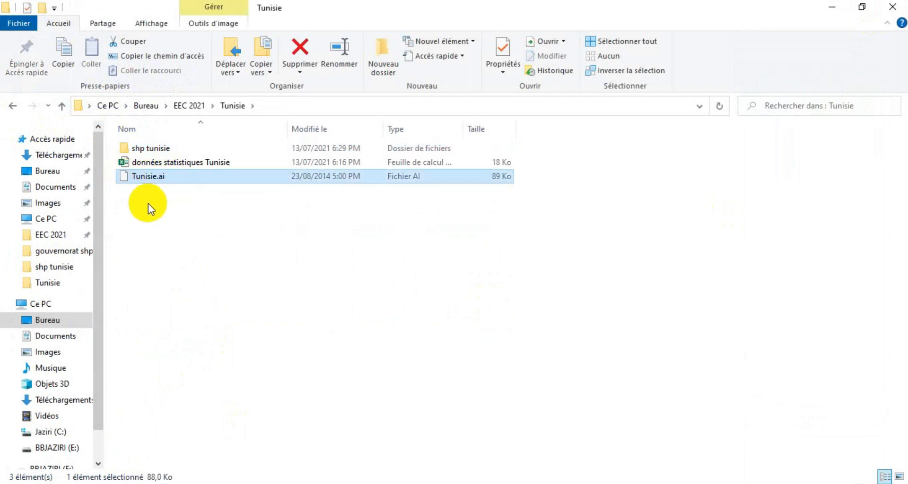
pyautogui.click(154, 166)
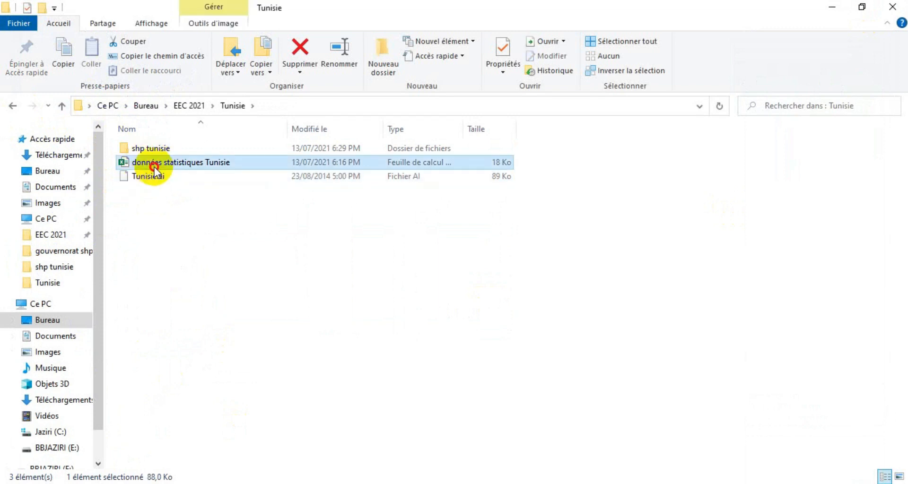
pyautogui.click(152, 176)
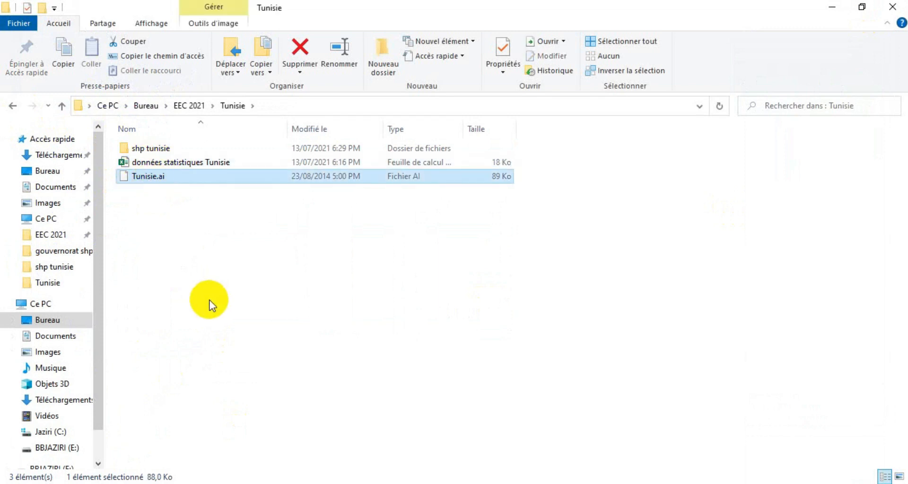
# Relaunch Philcarto, accept its licence, and browse to EEC 2021\Tunisie for the base map file
pyautogui.click(4, 480)
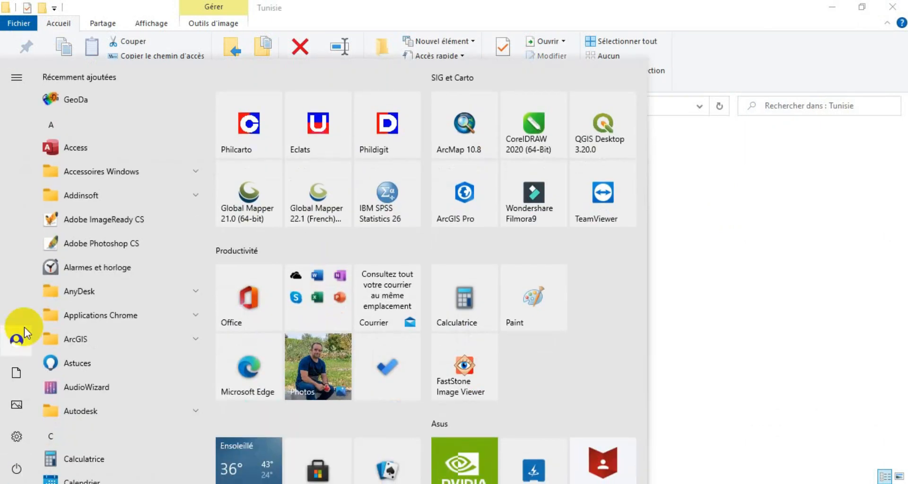
pyautogui.click(283, 131)
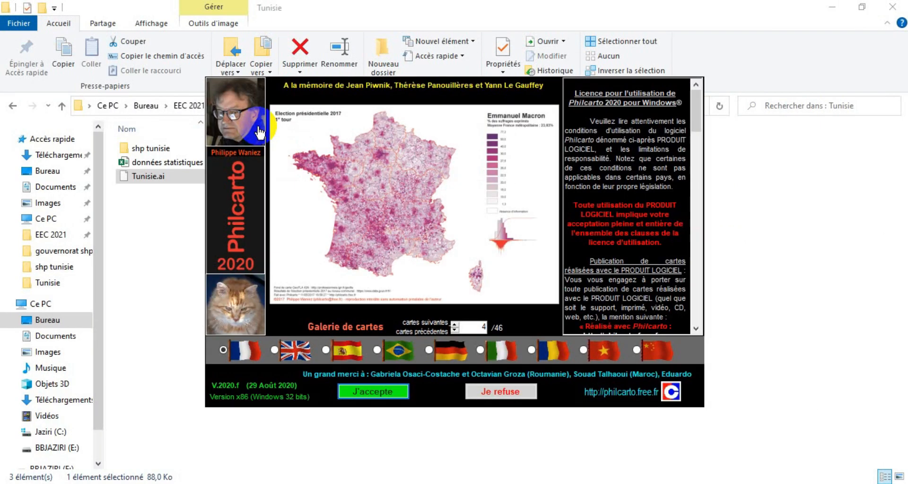
pyautogui.click(357, 391)
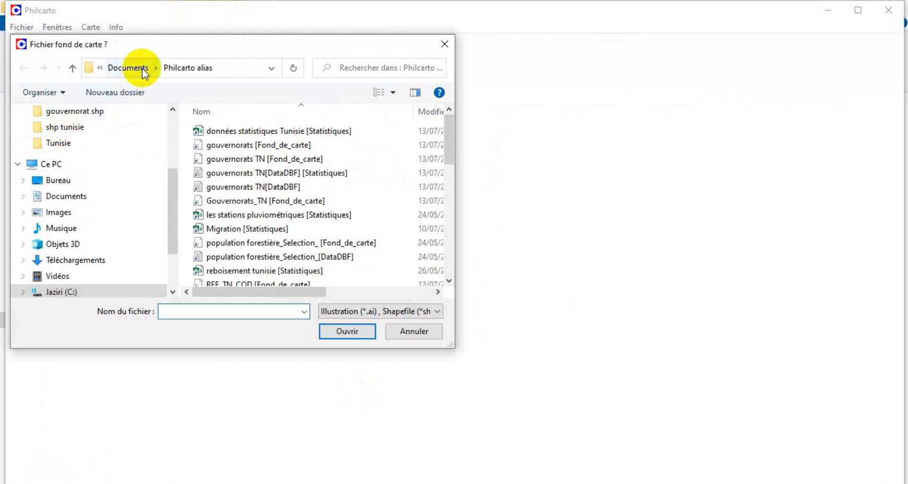
pyautogui.scroll(1, 65, 144)
pyautogui.click(60, 111)
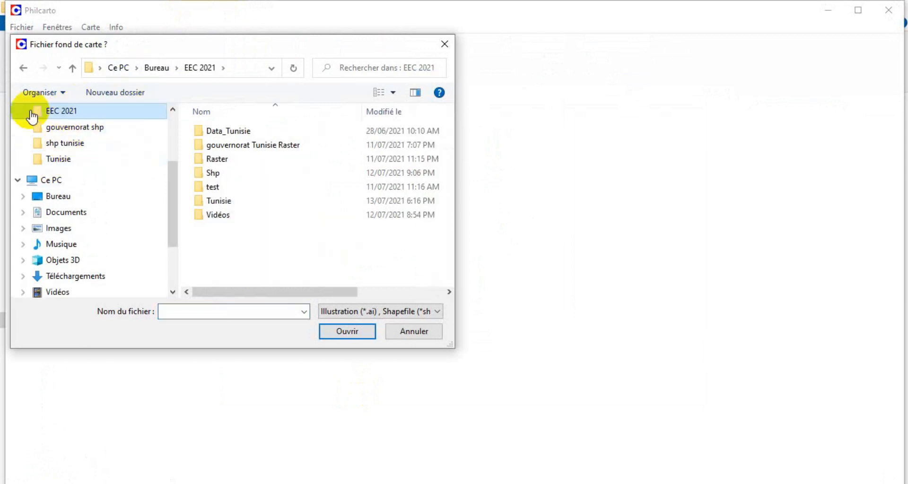
pyautogui.doubleClick(222, 201)
# Load Tunisie.ai as the base map and données statistiques Tunisie as the statistical data file
pyautogui.click(227, 145)
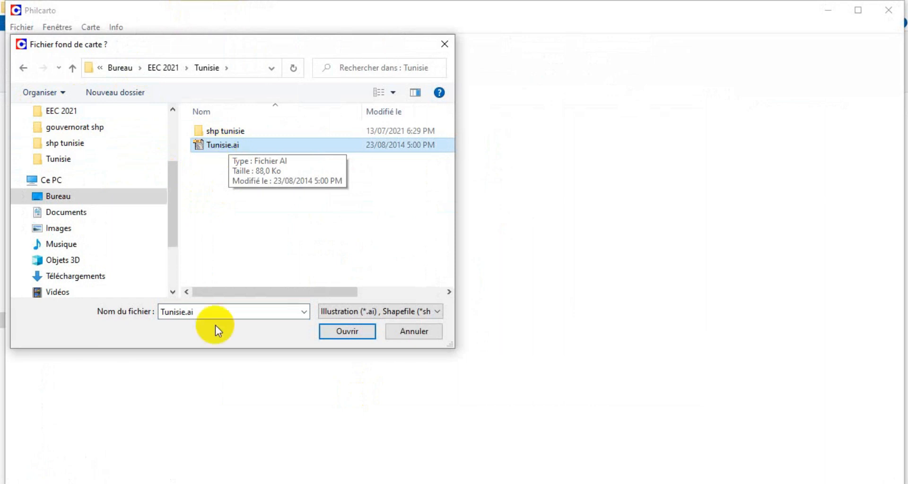
pyautogui.click(349, 330)
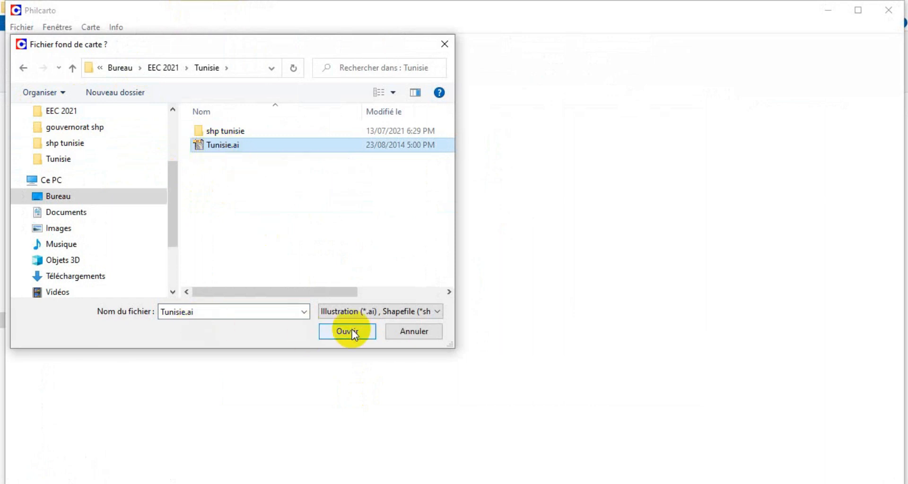
pyautogui.click(248, 145)
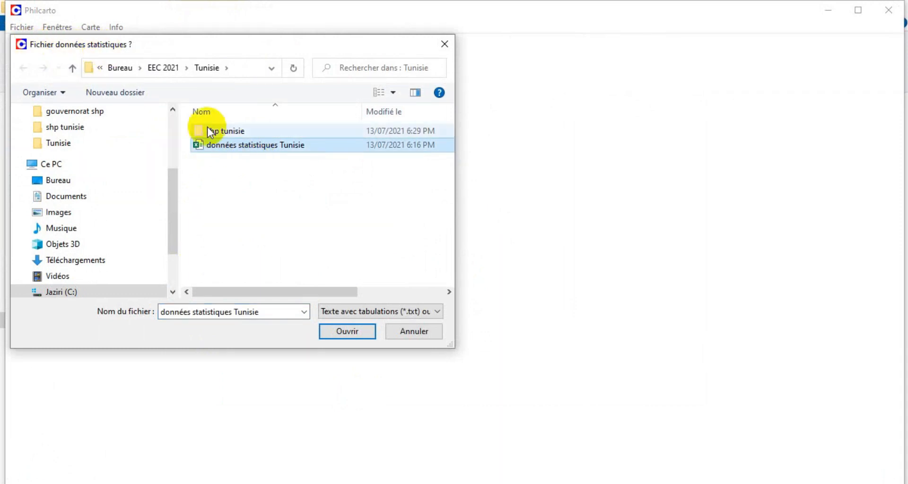
pyautogui.click(365, 333)
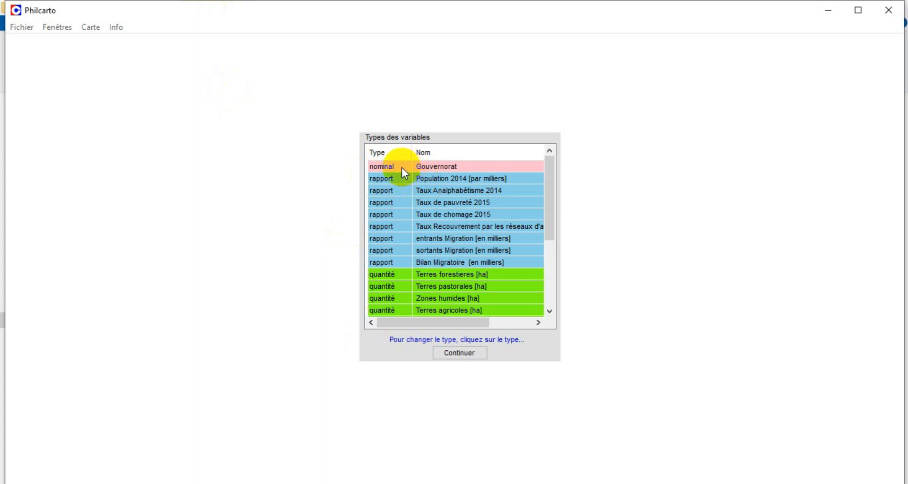
# Review the nominal, rapport and quantité variable types against the columns of the données statistiques Tunisie workbook in Excel
pyautogui.click(373, 273)
pyautogui.click(392, 215)
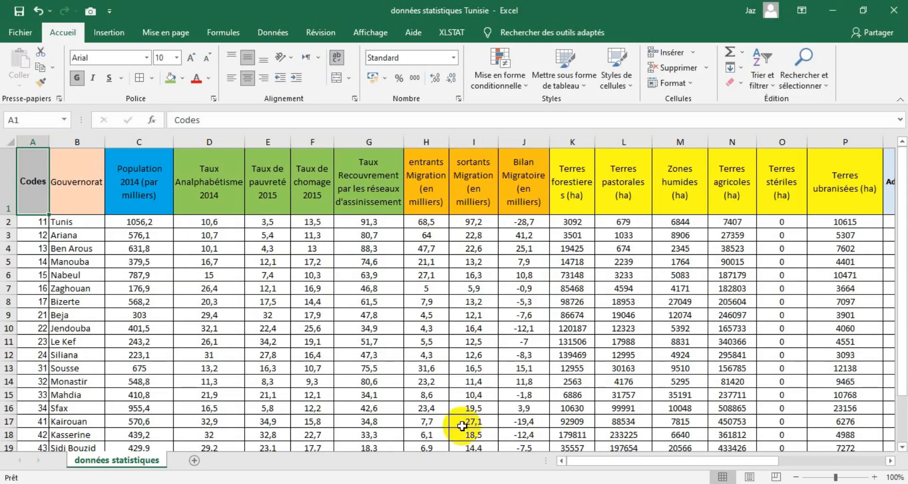
pyautogui.click(135, 221)
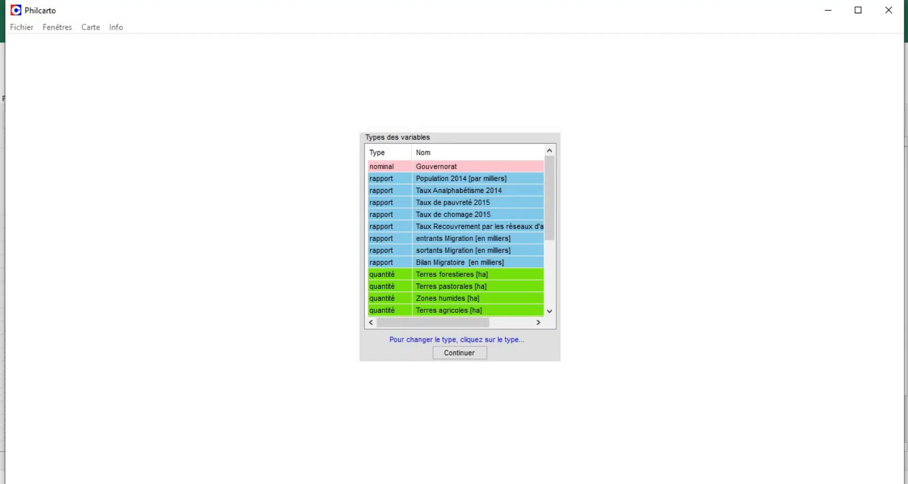
# Set the type of the Population 2014 [par milliers] variable to quantité
pyautogui.click(413, 183)
pyautogui.click(427, 180)
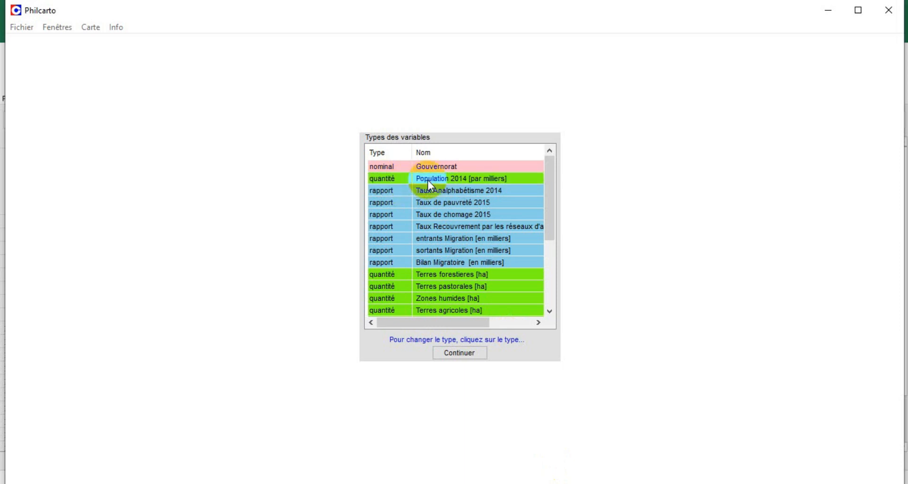
pyautogui.click(427, 180)
pyautogui.click(427, 180)
pyautogui.click(427, 180)
pyautogui.click(428, 181)
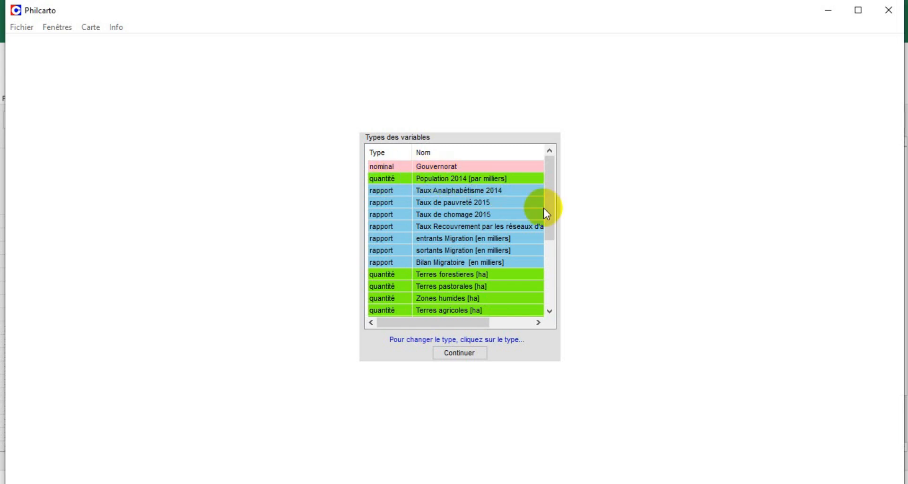
# Set the types of the entrants Migration and sortants Migration variables to quantité
pyautogui.moveTo(546, 208); pyautogui.dragTo(547, 215)
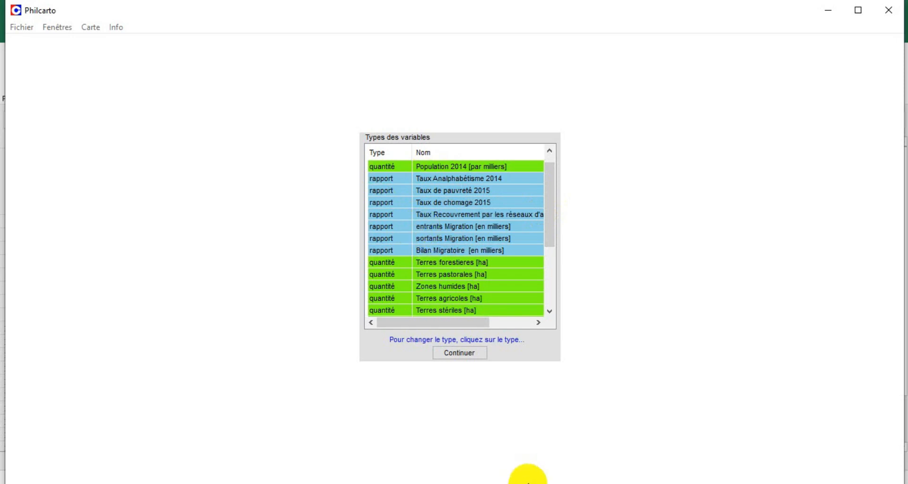
pyautogui.click(527, 480)
pyautogui.click(426, 222)
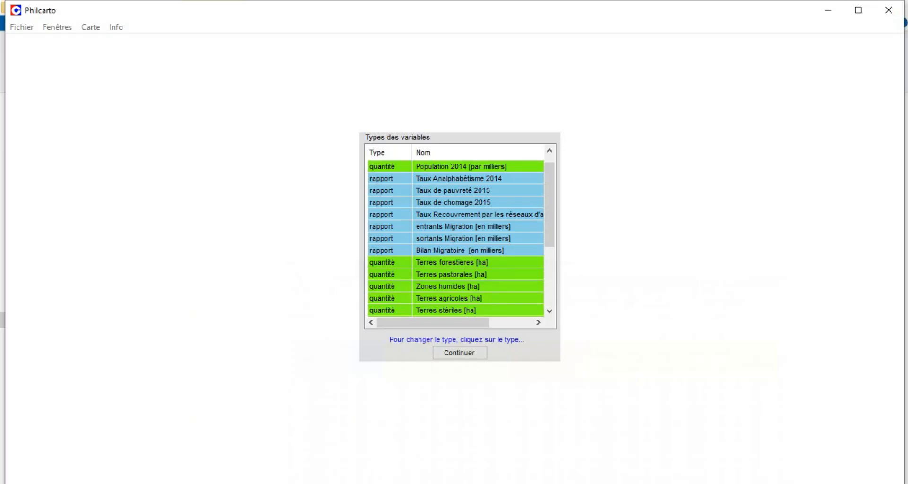
pyautogui.click(458, 226)
pyautogui.click(461, 229)
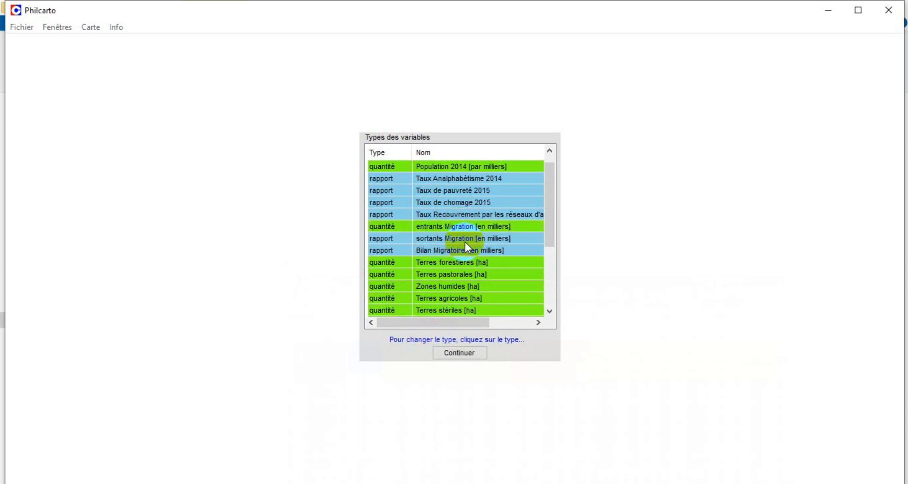
pyautogui.click(465, 241)
pyautogui.click(468, 237)
pyautogui.moveTo(548, 229); pyautogui.dragTo(556, 200)
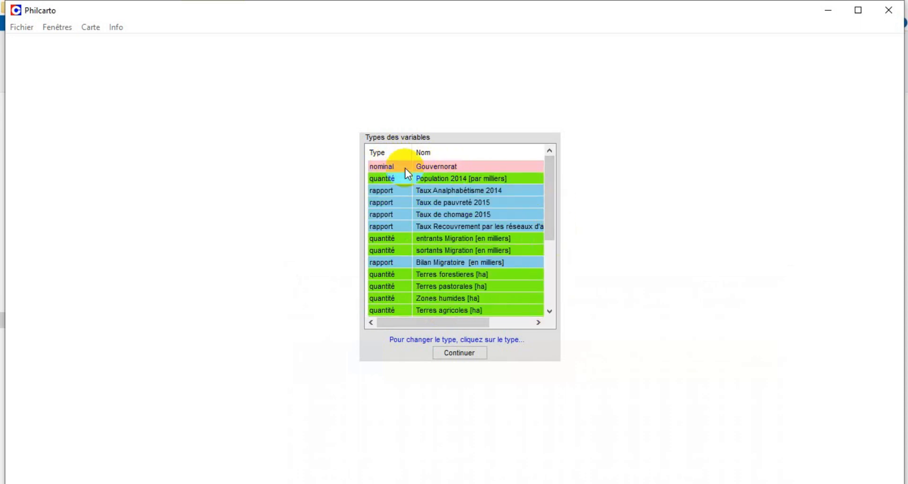
# Check the migration columns in the Excel workbook, set Bilan Migratoire to quantité, and accept the variable types to display the map full-screen
pyautogui.hotkey('alt', 'Tab')
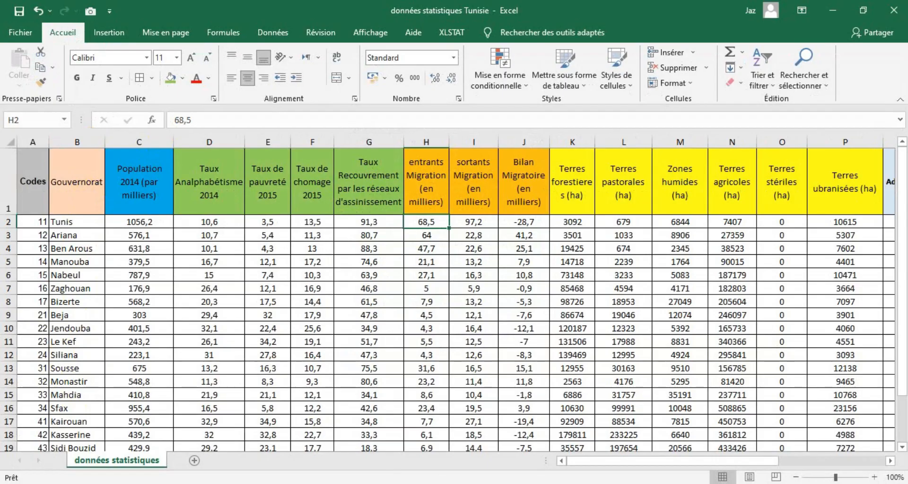
pyautogui.hotkey('alt', 'Tab')
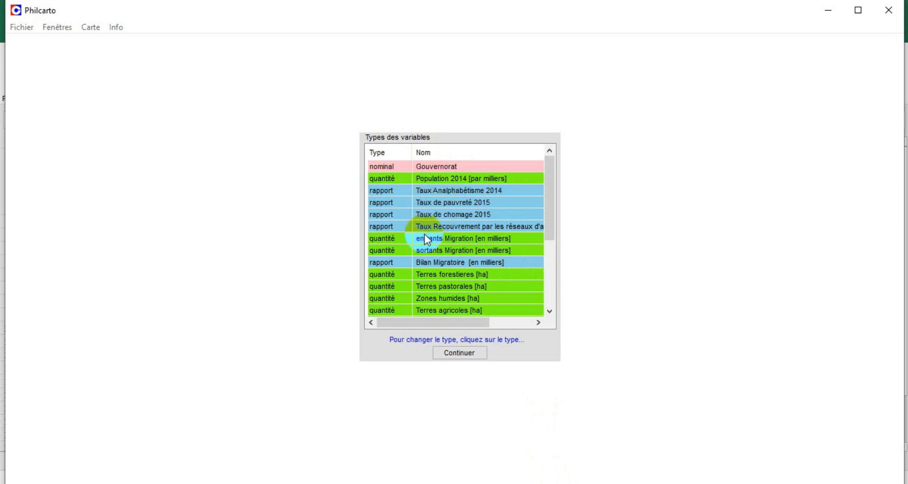
pyautogui.click(447, 265)
pyautogui.click(441, 264)
pyautogui.moveTo(549, 194); pyautogui.dragTo(539, 293)
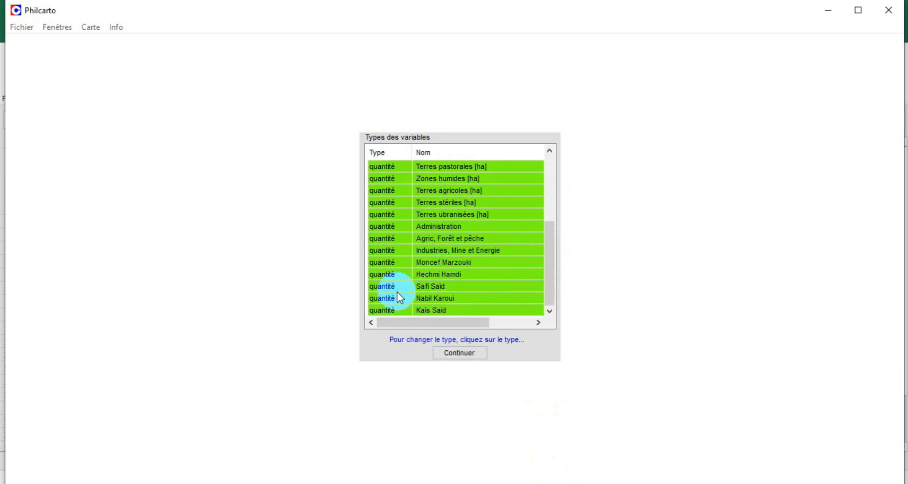
pyautogui.click(474, 358)
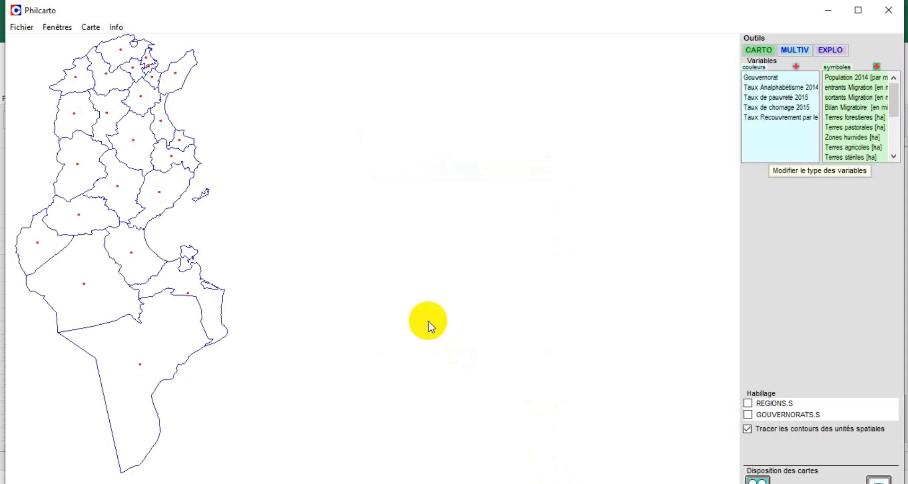
pyautogui.click(868, 15)
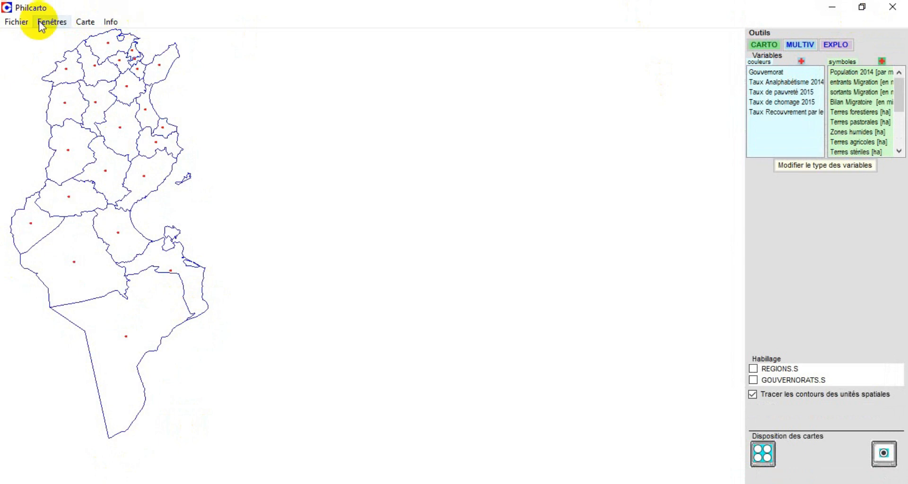
pyautogui.click(17, 23)
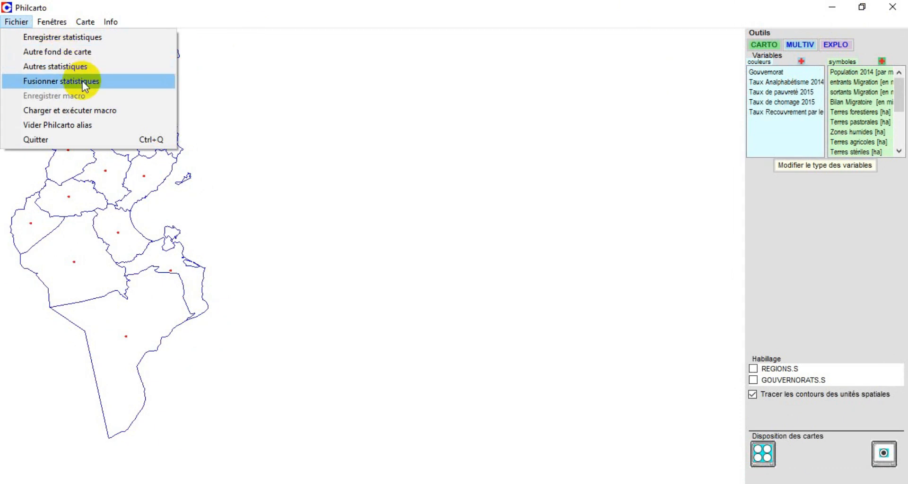
pyautogui.moveTo(50, 26)
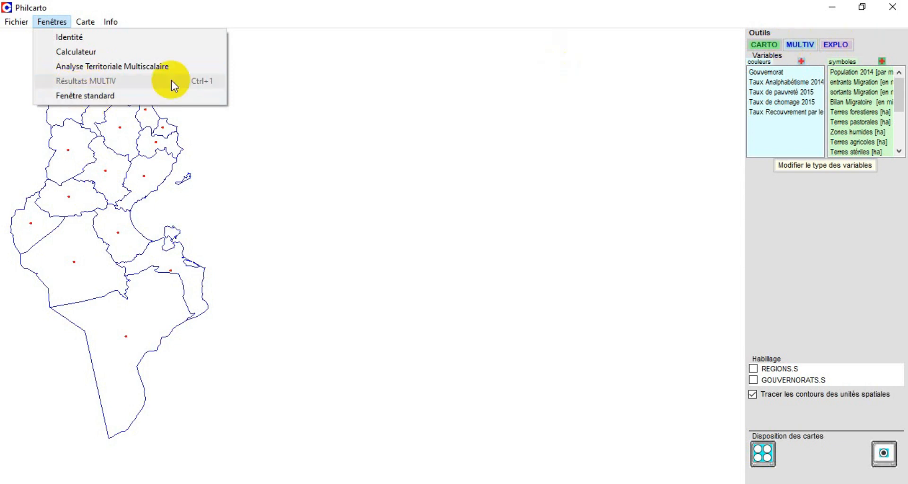
pyautogui.click(87, 23)
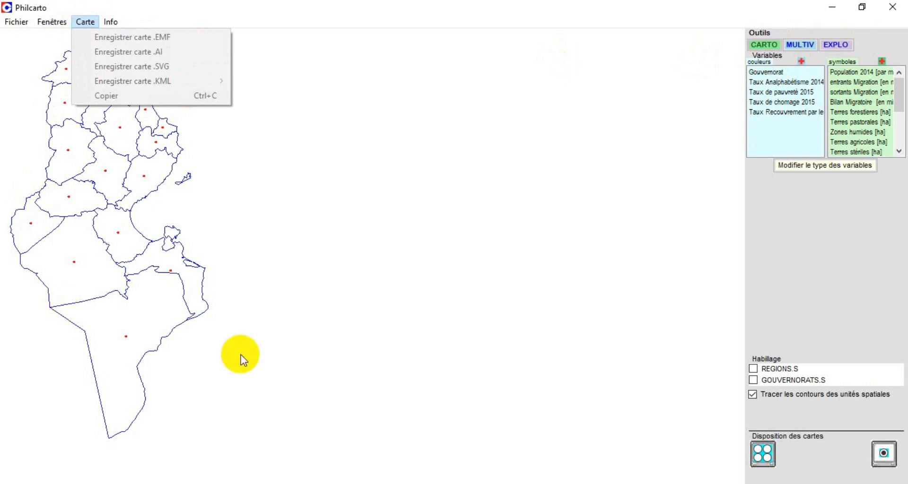
pyautogui.press('Left')
# Examine the information on the base map's layers and the loaded statistics file, and close it
pyautogui.click(122, 21)
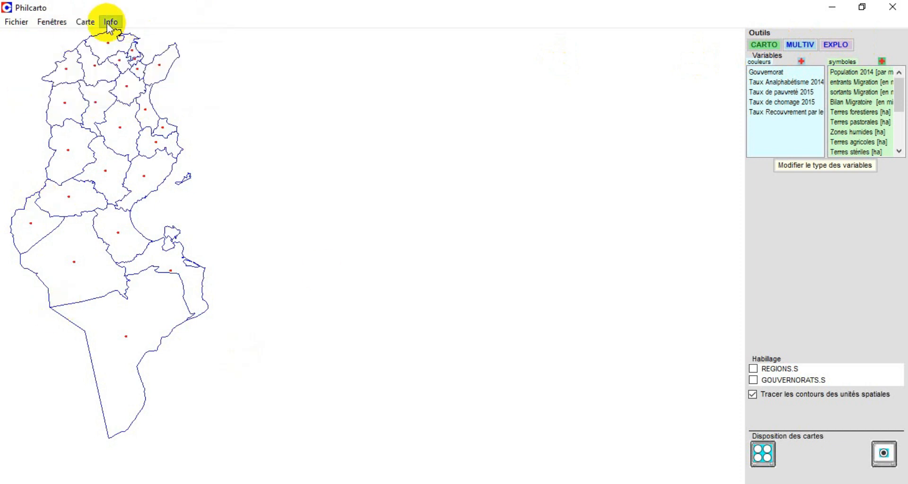
pyautogui.click(109, 23)
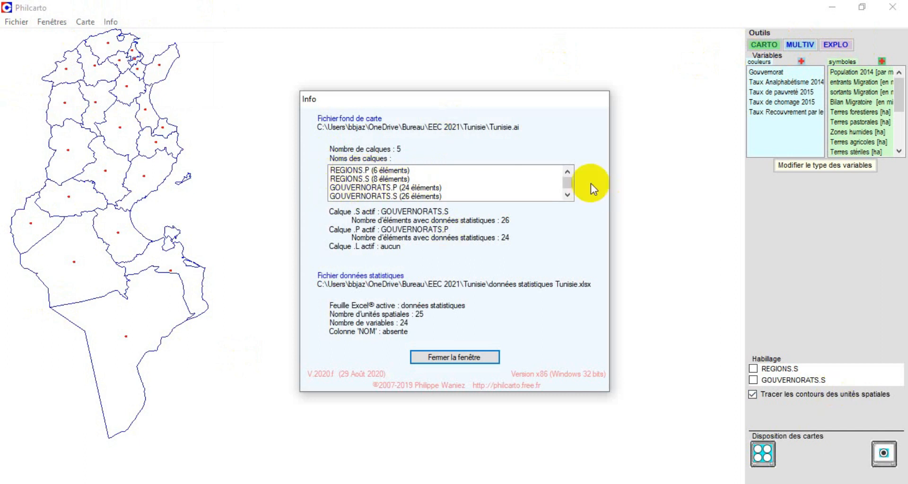
pyautogui.click(567, 194)
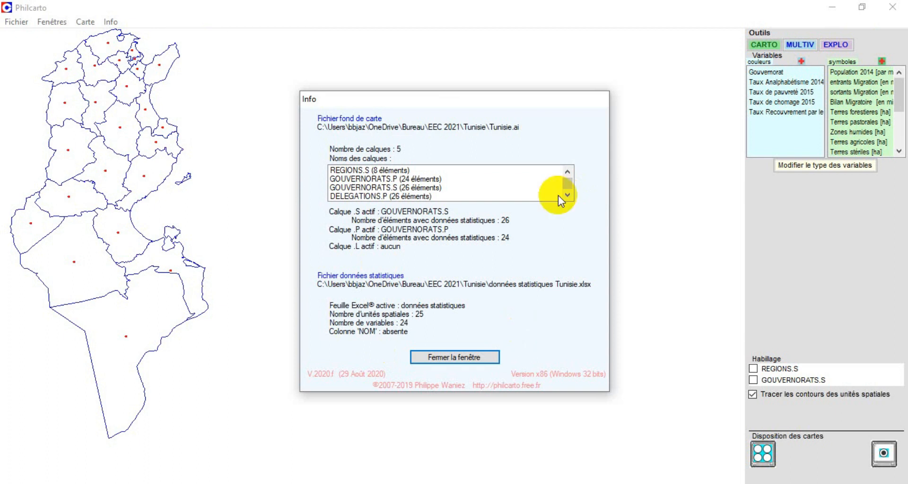
pyautogui.click(470, 358)
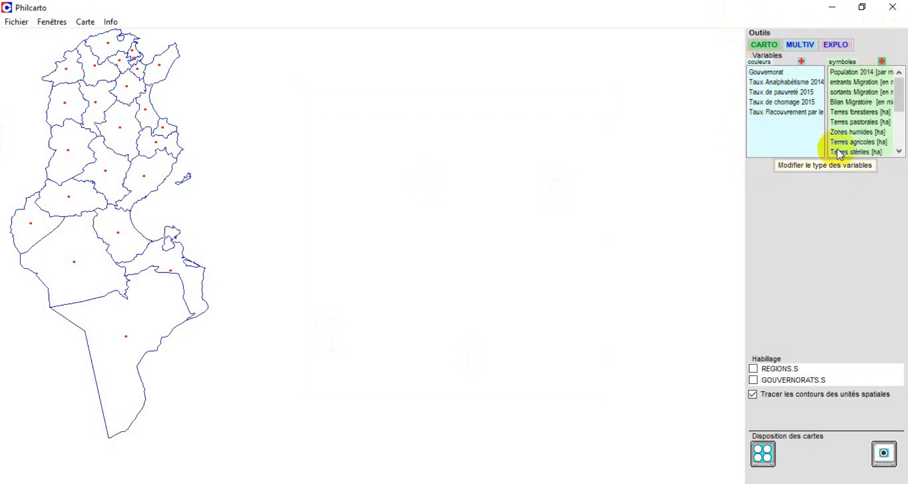
# Reopen the variable types list from the CARTO tools to check the assigned types, and return to the map
pyautogui.click(764, 46)
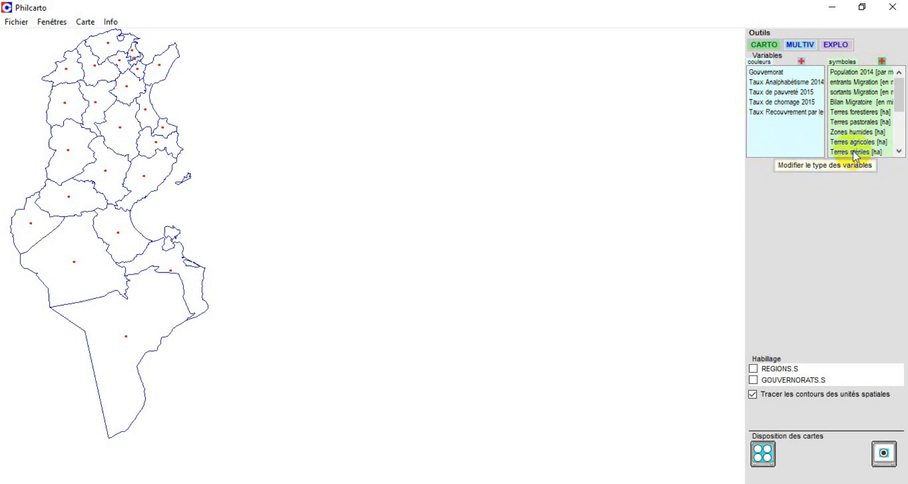
pyautogui.click(830, 167)
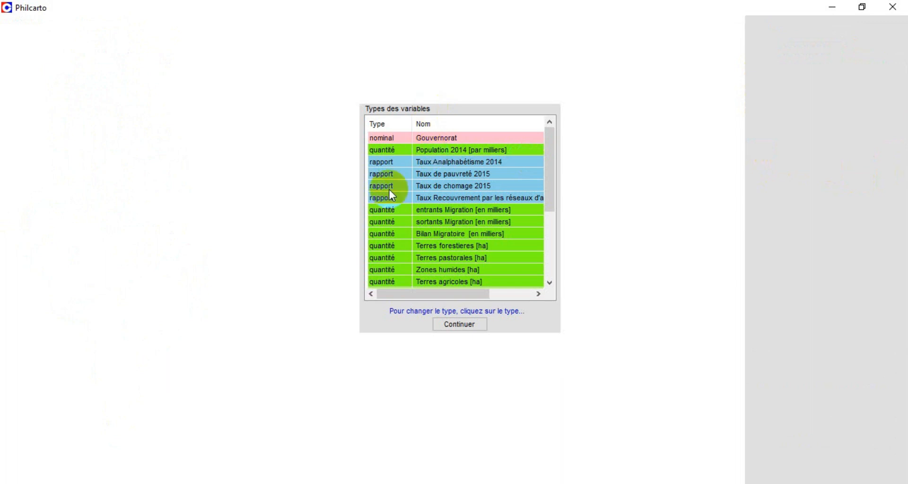
pyautogui.click(464, 327)
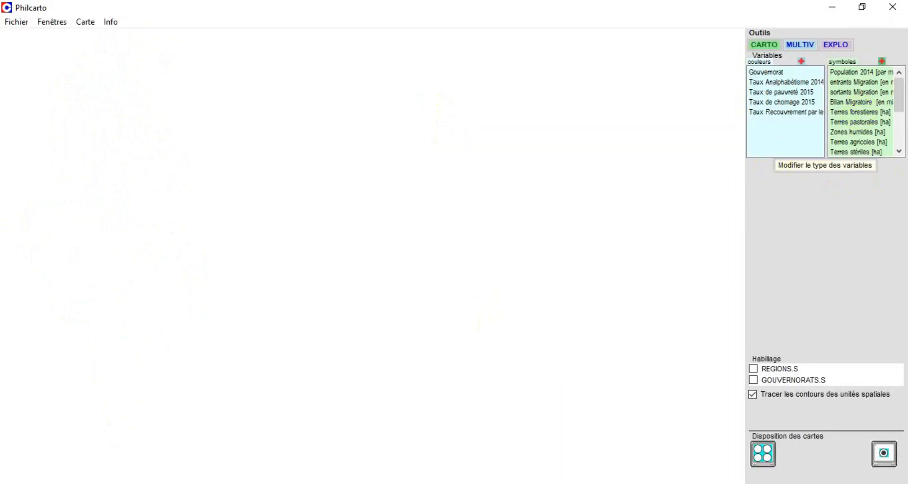